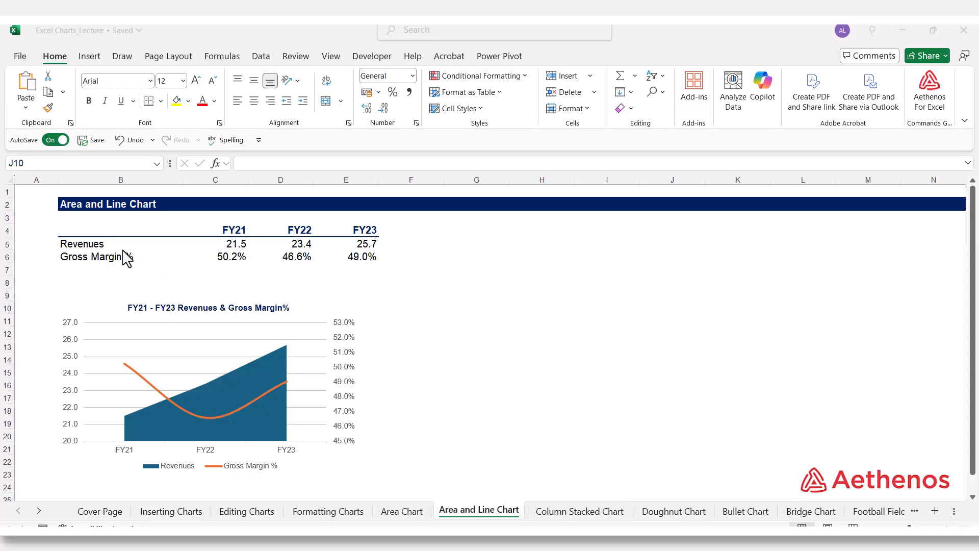
Examine the FY21–FY23 Revenues and Gross Margin % figures alongside the finished area and line chart.
{"action": "left_click_drag", "start_coordinate": [104, 245], "coordinate": [326, 255]}
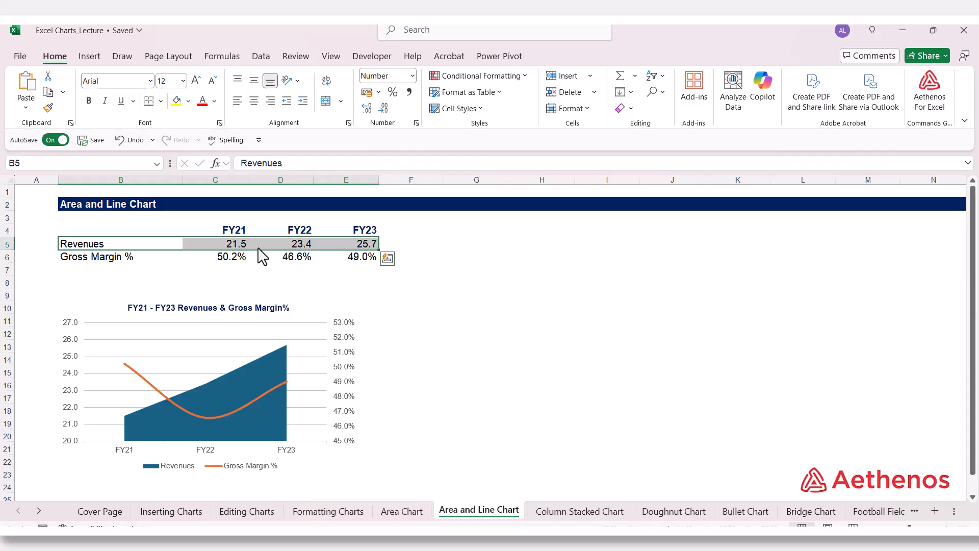
{"action": "left_click", "coordinate": [121, 269]}
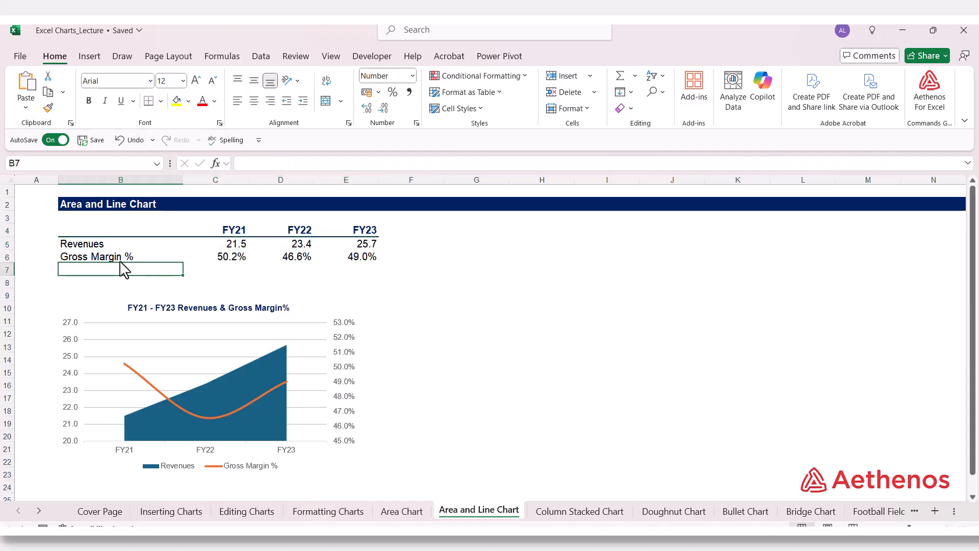
{"action": "left_click", "coordinate": [224, 259]}
{"action": "left_click", "coordinate": [274, 257]}
{"action": "left_click", "coordinate": [352, 258]}
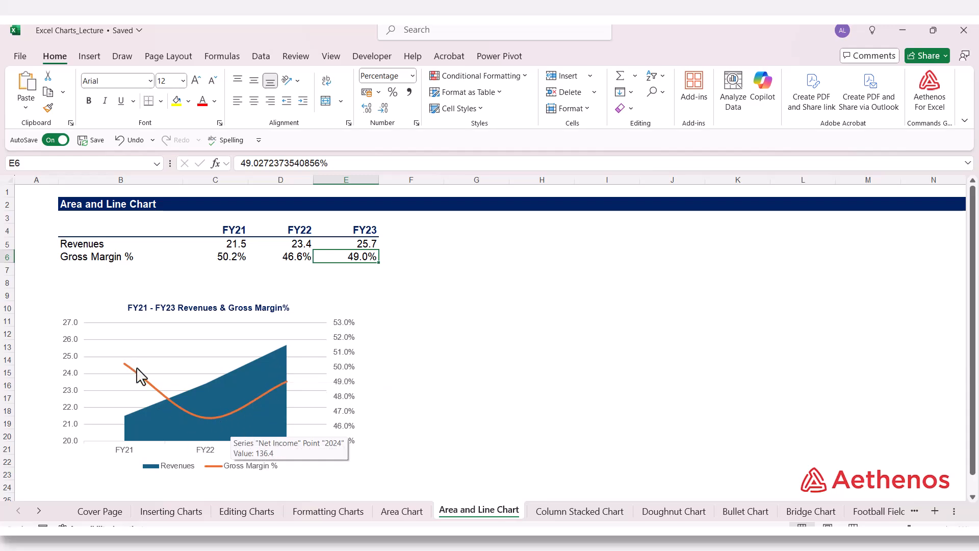
{"action": "left_click", "coordinate": [530, 349]}
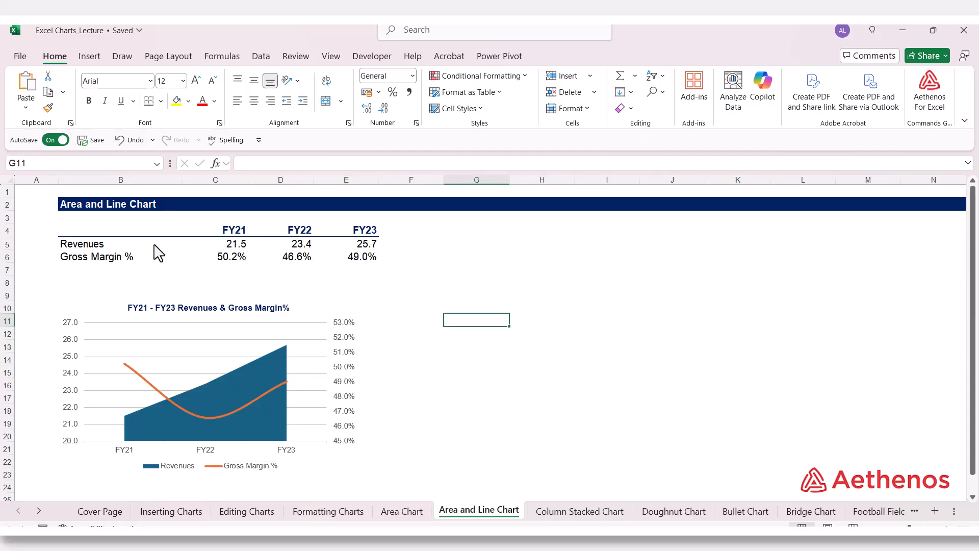
{"action": "left_click", "coordinate": [230, 257]}
{"action": "left_click", "coordinate": [482, 286]}
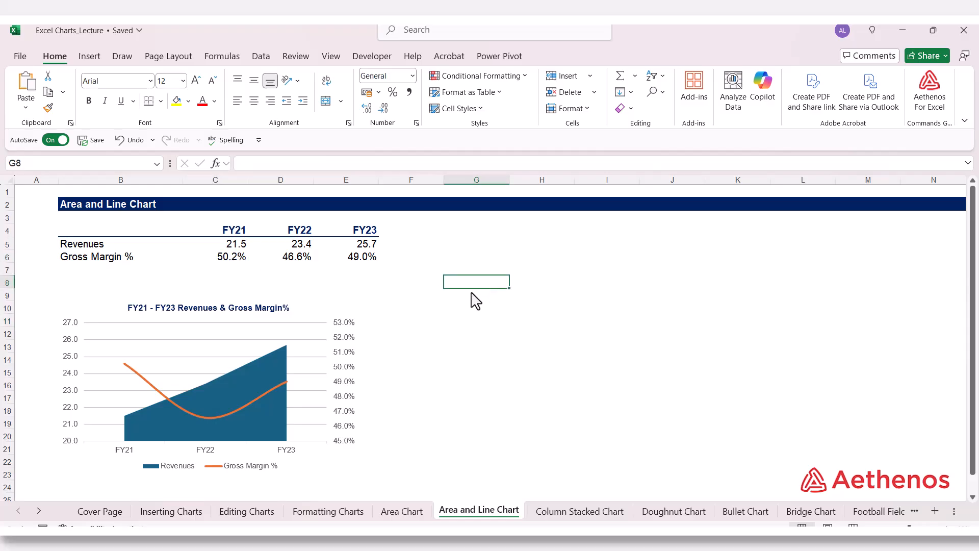
{"action": "mouse_move", "coordinate": [213, 414]}
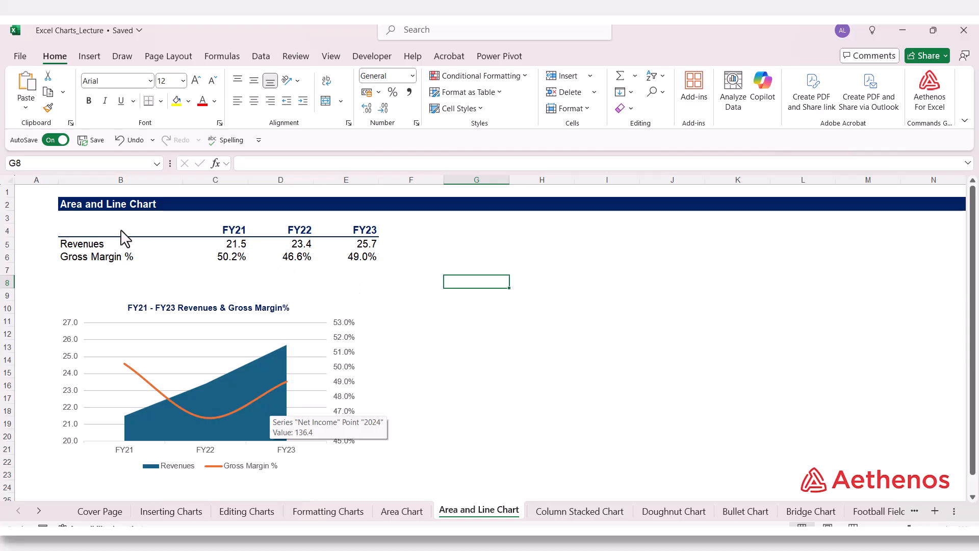
Insert a 2-D area chart from the data in B4:E6 and place it in the empty area around columns H to L.
{"action": "left_click_drag", "start_coordinate": [95, 231], "coordinate": [337, 263]}
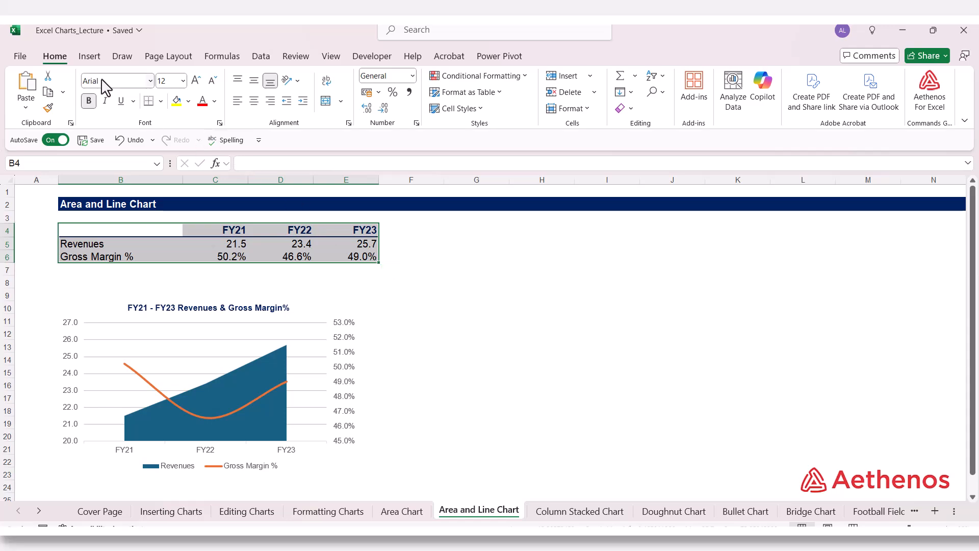
{"action": "left_click", "coordinate": [90, 57]}
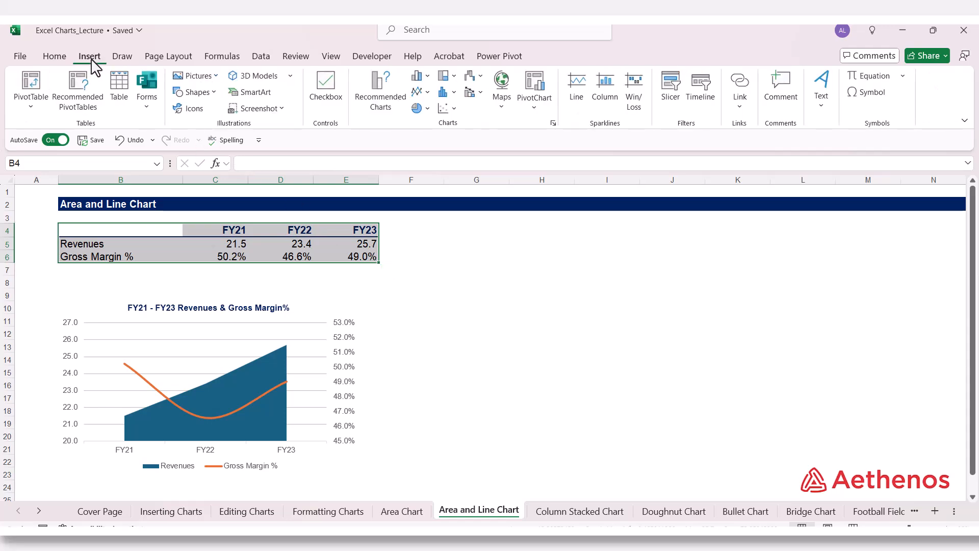
{"action": "left_click", "coordinate": [429, 95]}
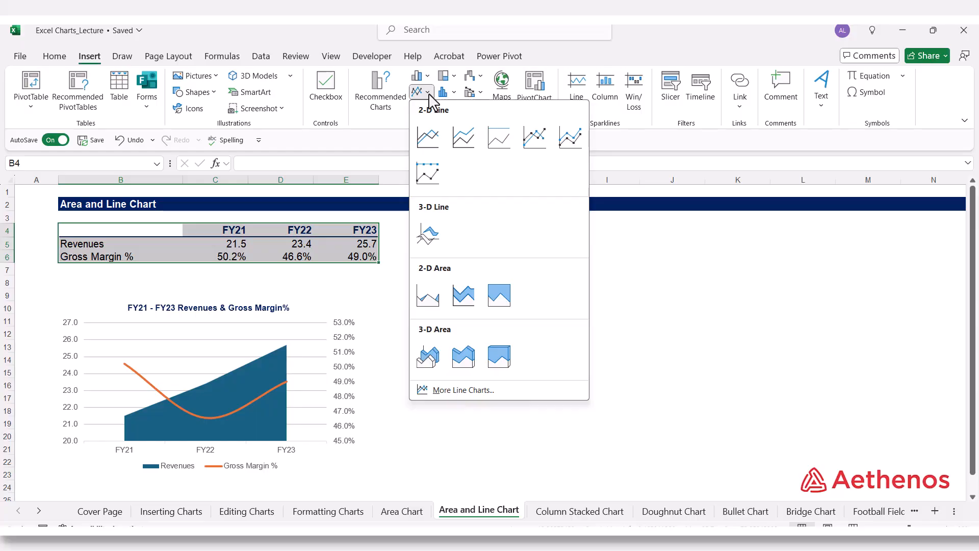
{"action": "left_click", "coordinate": [429, 296]}
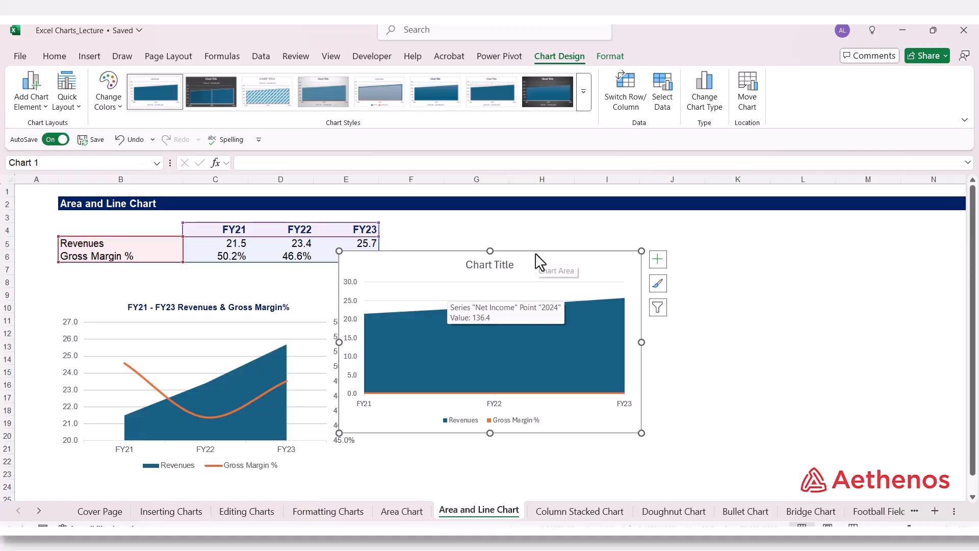
{"action": "left_click_drag", "start_coordinate": [535, 261], "coordinate": [696, 235]}
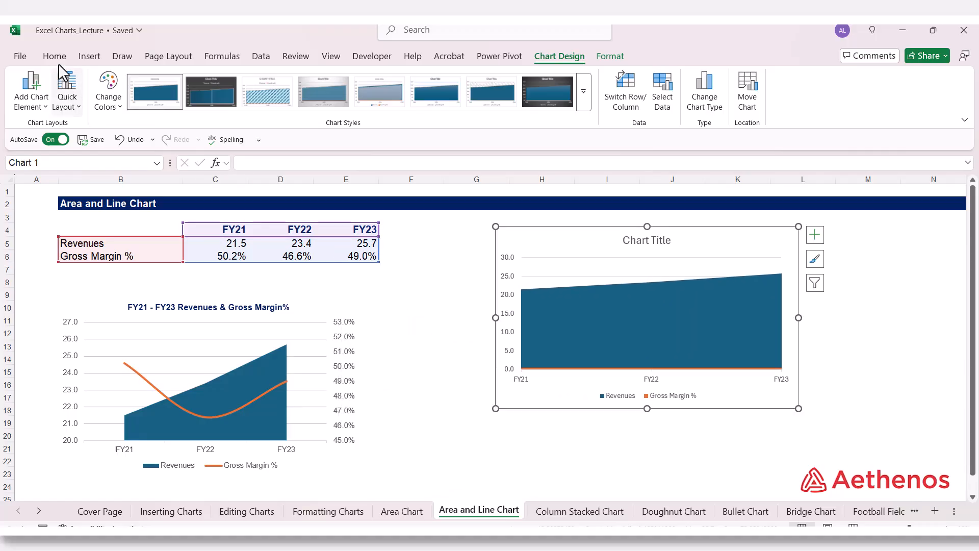
Set all text in the new area chart to Arial, size 9.
{"action": "left_click", "coordinate": [55, 57]}
{"action": "left_click", "coordinate": [151, 81]}
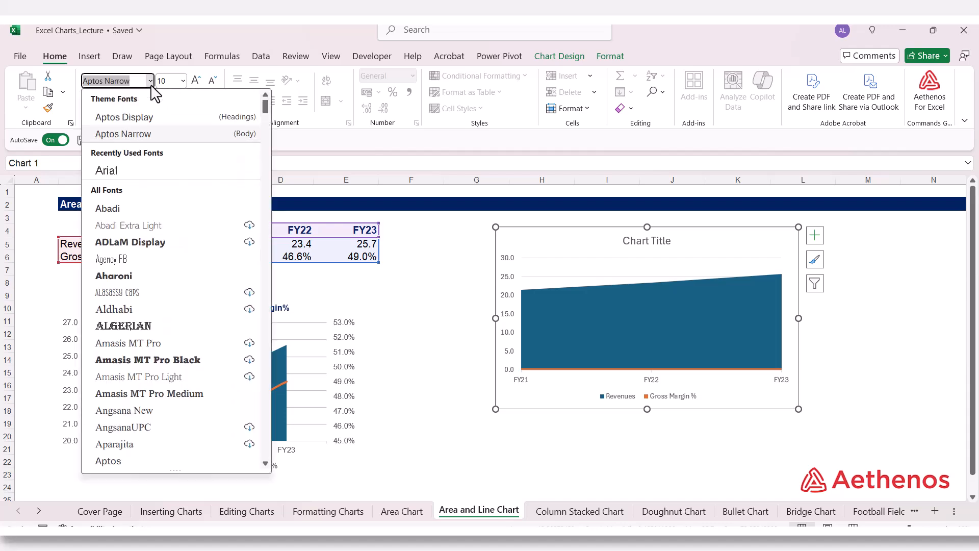
{"action": "scroll", "coordinate": [148, 347], "scroll_direction": "down", "scroll_amount": 4}
{"action": "left_click", "coordinate": [106, 426]}
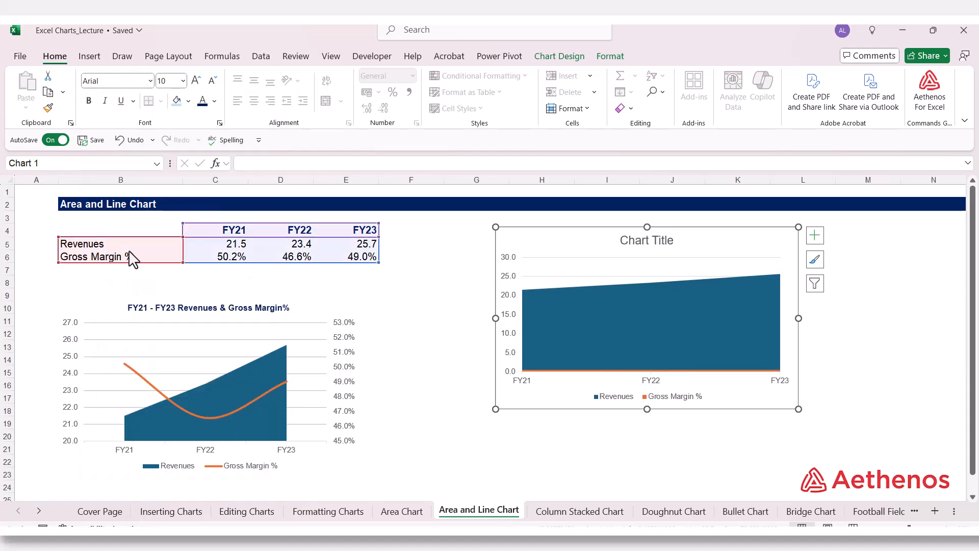
{"action": "left_click", "coordinate": [183, 81]}
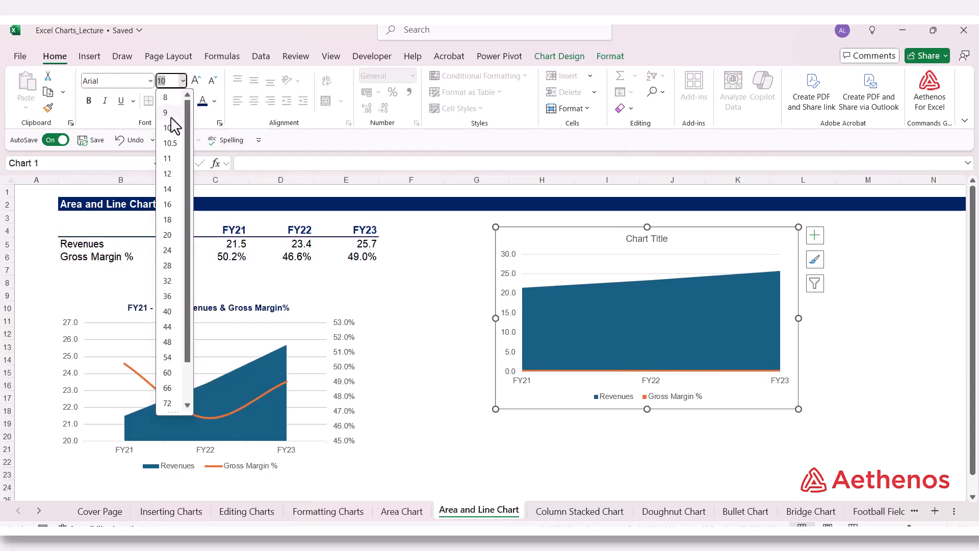
{"action": "left_click", "coordinate": [168, 109]}
Format the new chart's area with no fill and no border line.
{"action": "right_click", "coordinate": [572, 249]}
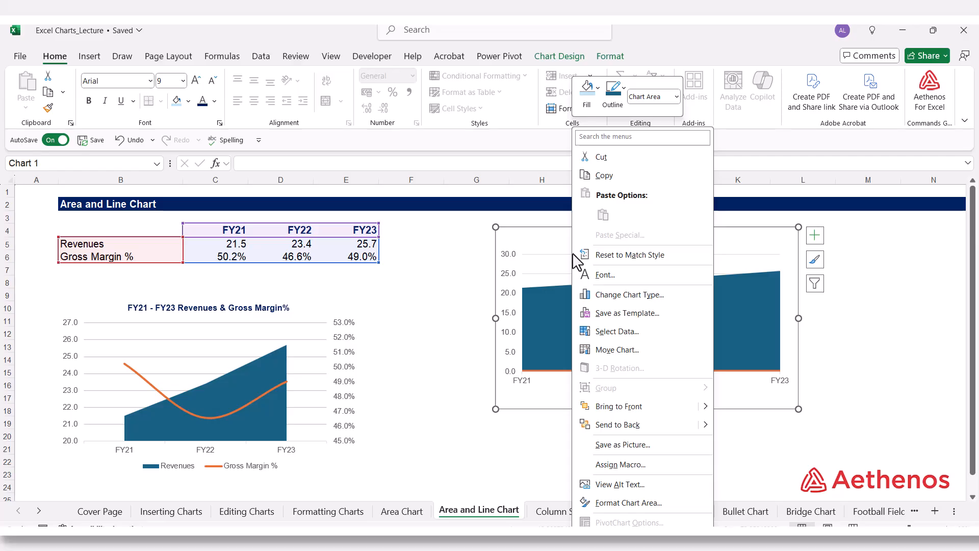
{"action": "left_click", "coordinate": [616, 504]}
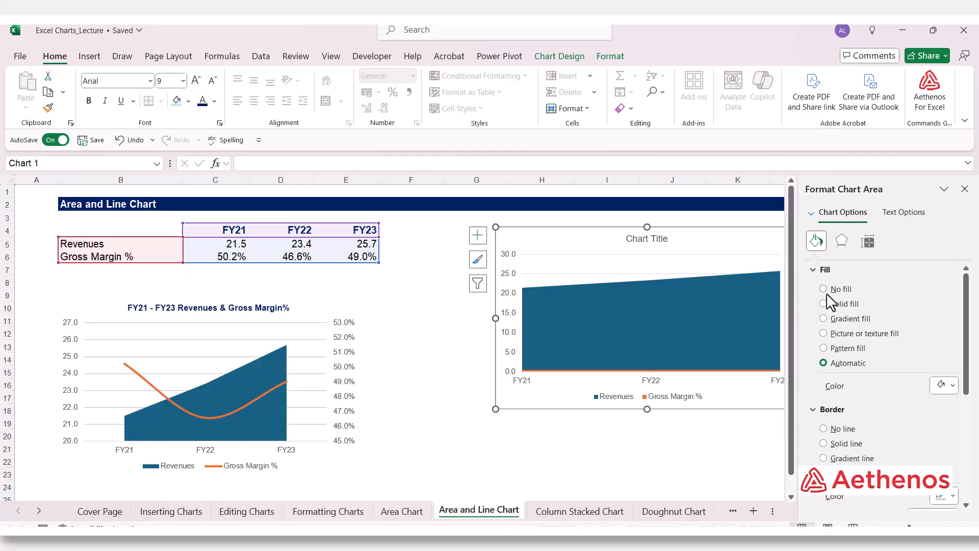
{"action": "left_click", "coordinate": [823, 289]}
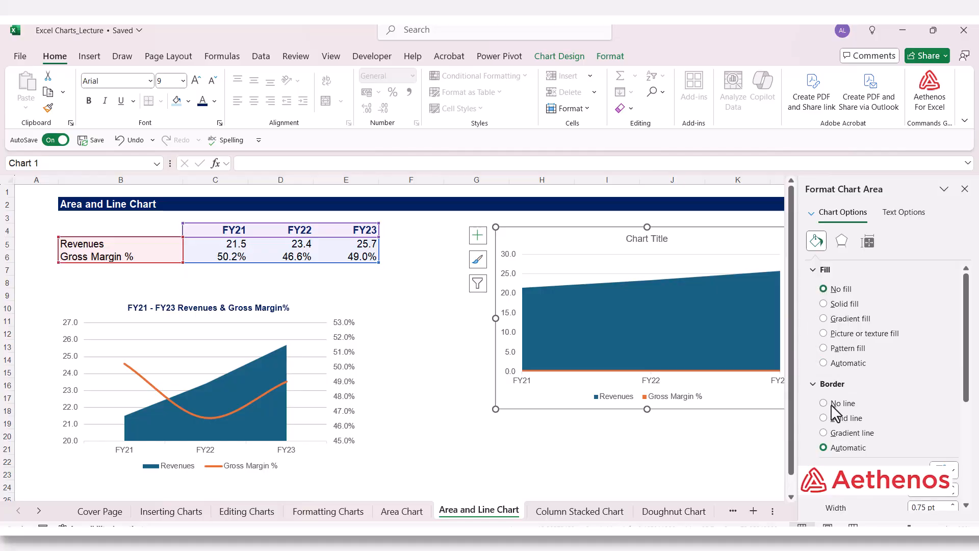
{"action": "left_click", "coordinate": [824, 403]}
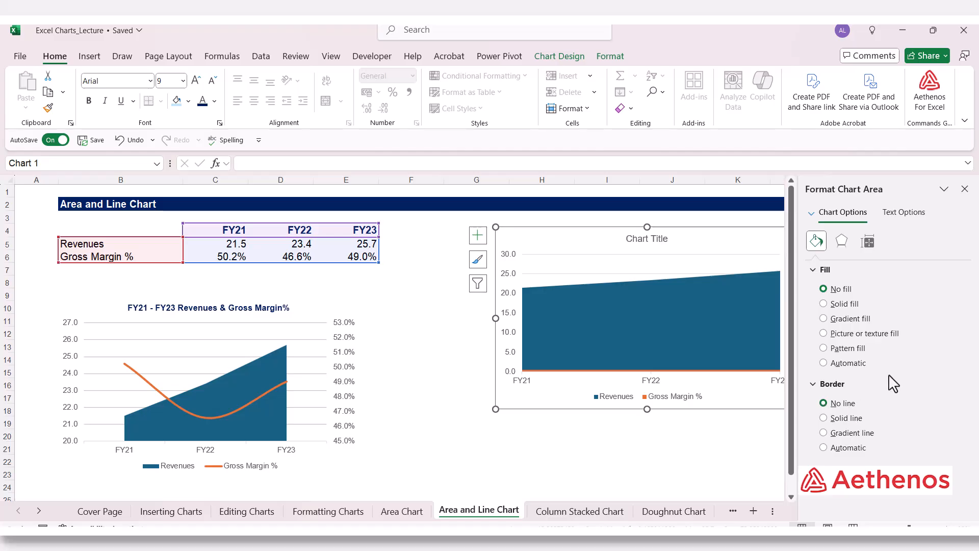
{"action": "left_click", "coordinate": [965, 189]}
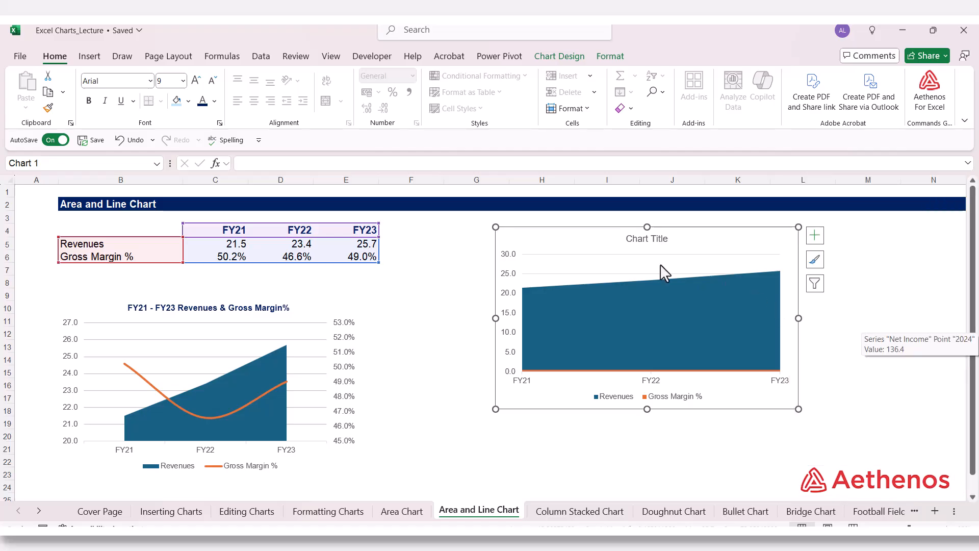
Format the new chart's major gridlines as solid dark grey lines with 50% transparency.
{"action": "left_click", "coordinate": [587, 272]}
{"action": "right_click", "coordinate": [588, 272]}
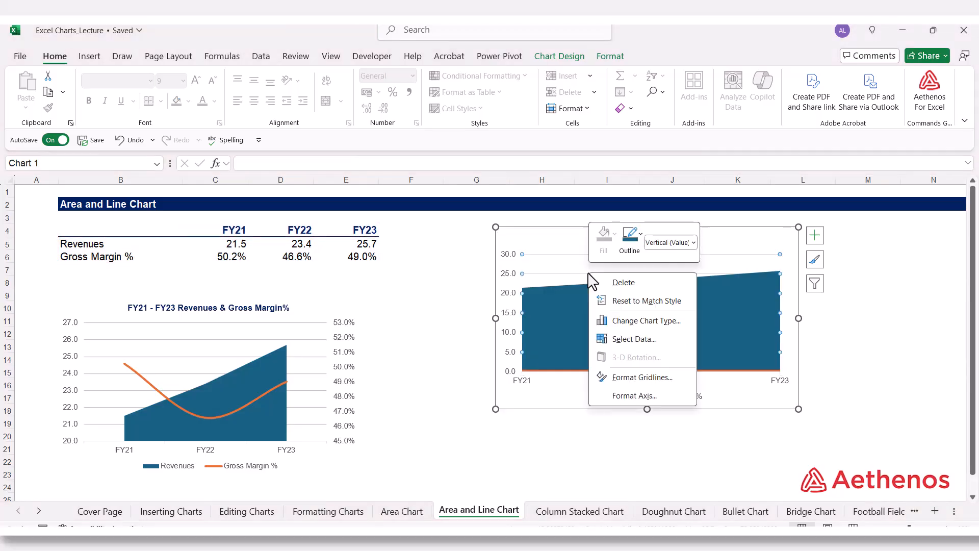
{"action": "left_click", "coordinate": [641, 378]}
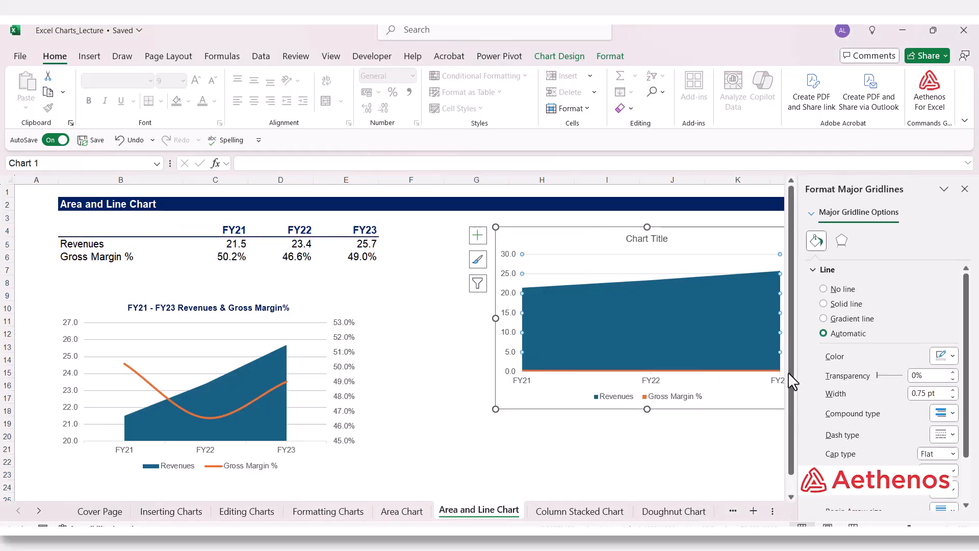
{"action": "left_click", "coordinate": [826, 304]}
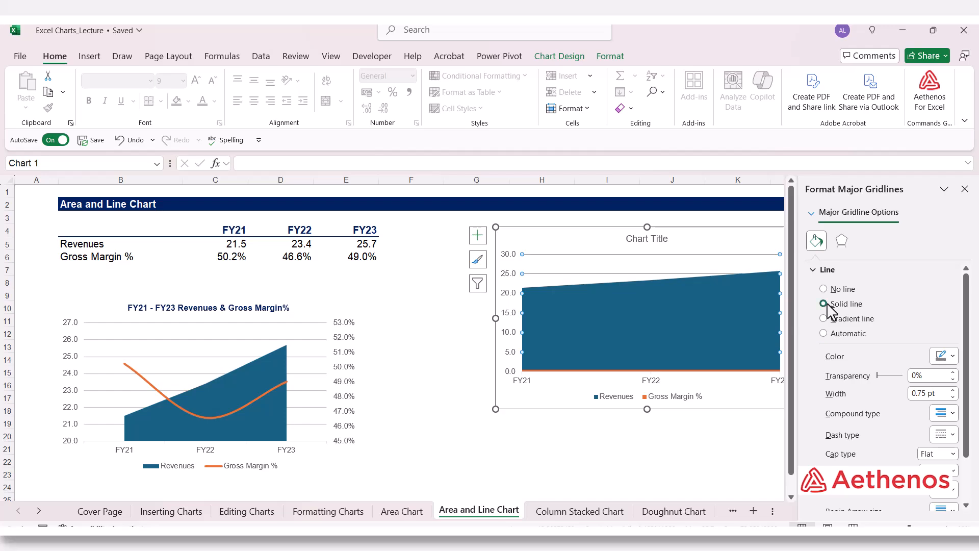
{"action": "left_click", "coordinate": [954, 356]}
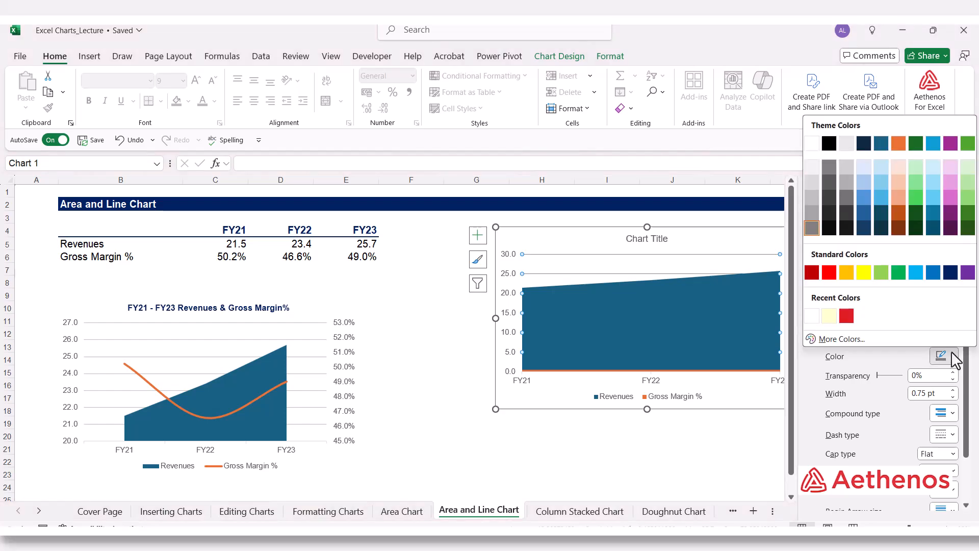
{"action": "left_click", "coordinate": [816, 229]}
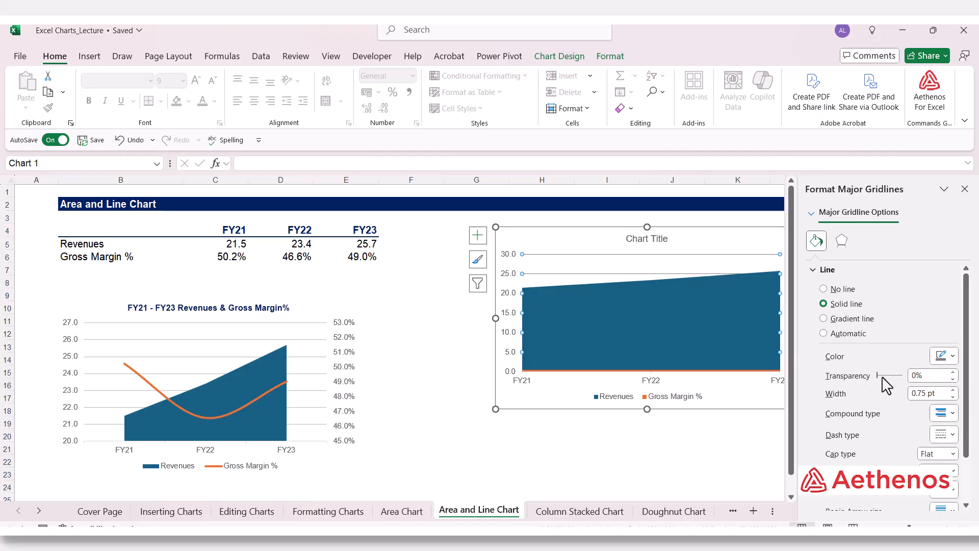
{"action": "left_click_drag", "start_coordinate": [875, 378], "coordinate": [890, 378]}
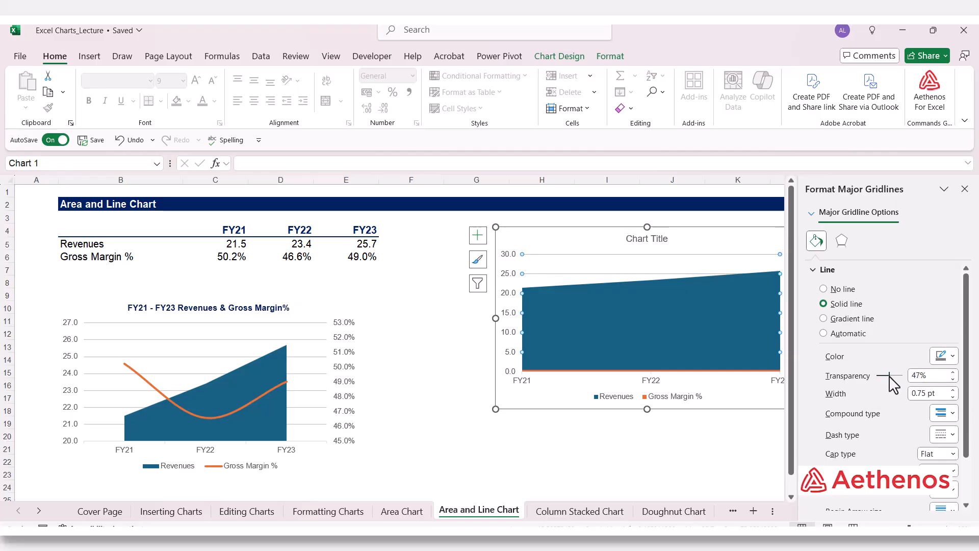
{"action": "double_click", "coordinate": [952, 372]}
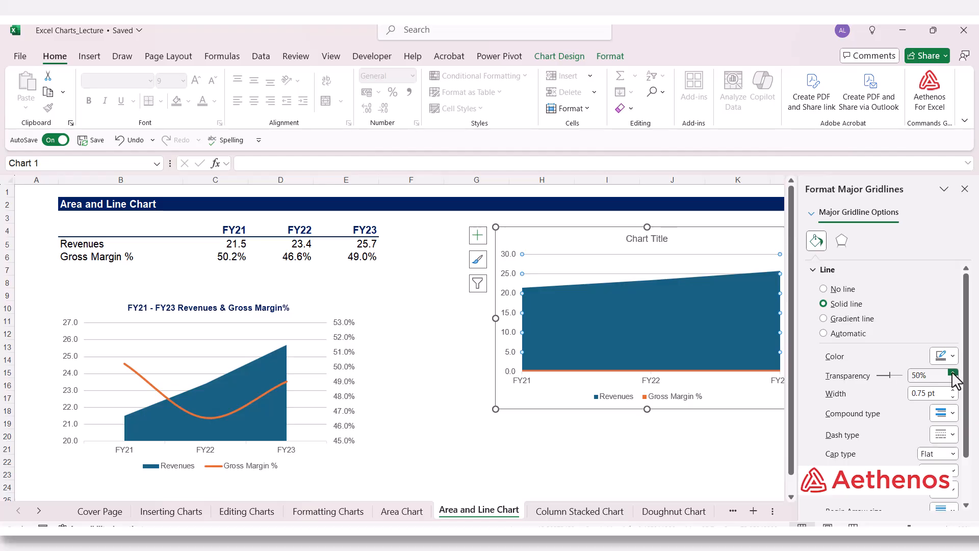
{"action": "left_click", "coordinate": [964, 189]}
{"action": "left_click", "coordinate": [951, 235]}
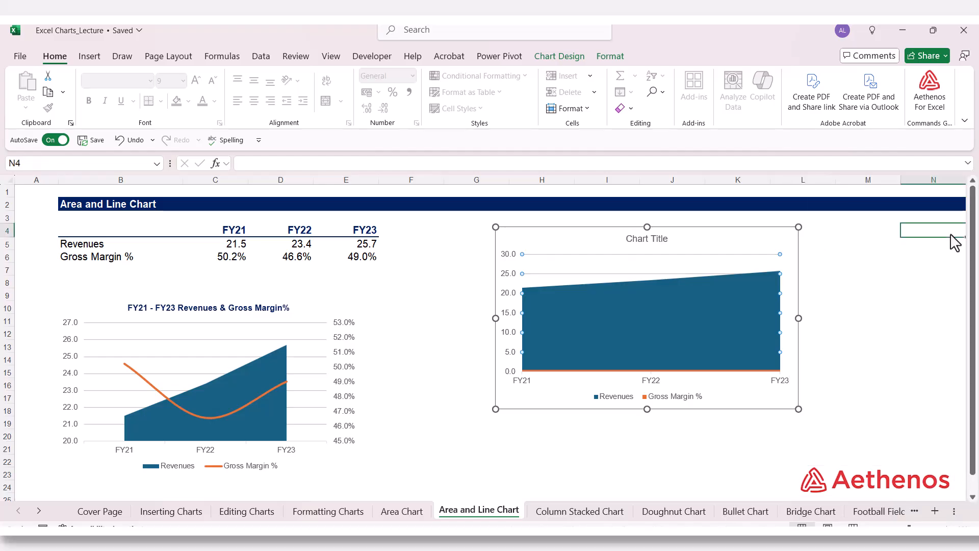
Plot the Gross Margin % series of the new chart on the secondary axis.
{"action": "left_click", "coordinate": [669, 371]}
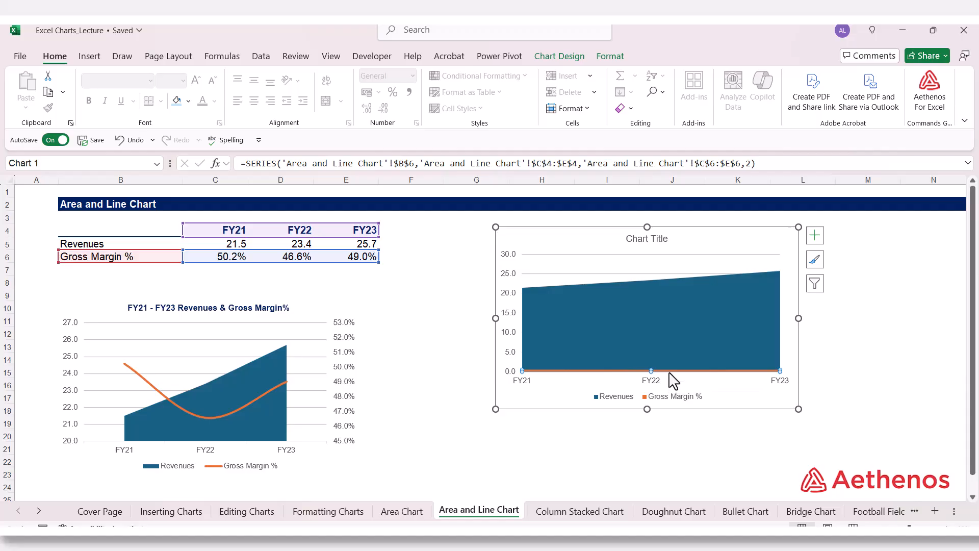
{"action": "right_click", "coordinate": [671, 370]}
{"action": "left_click", "coordinate": [725, 513]}
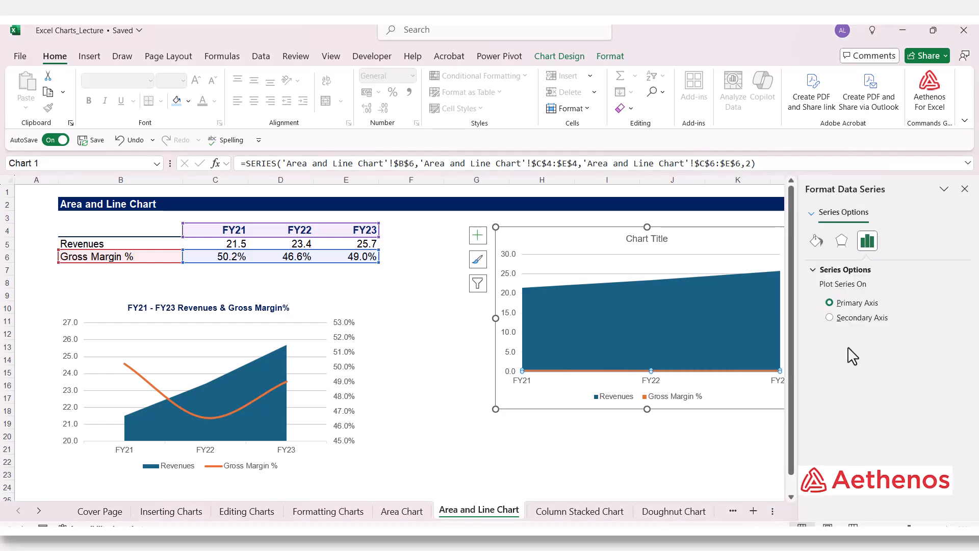
{"action": "left_click", "coordinate": [830, 317]}
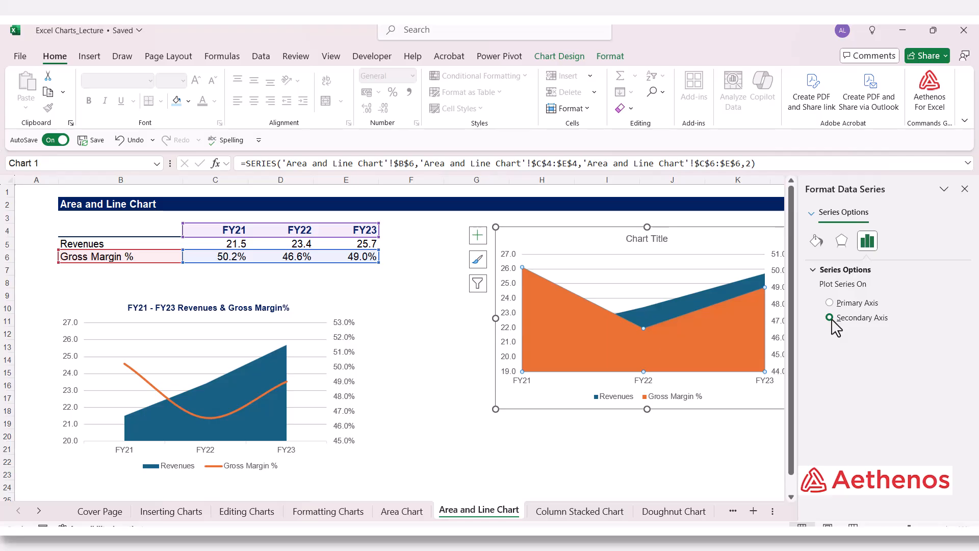
{"action": "left_click", "coordinate": [964, 189]}
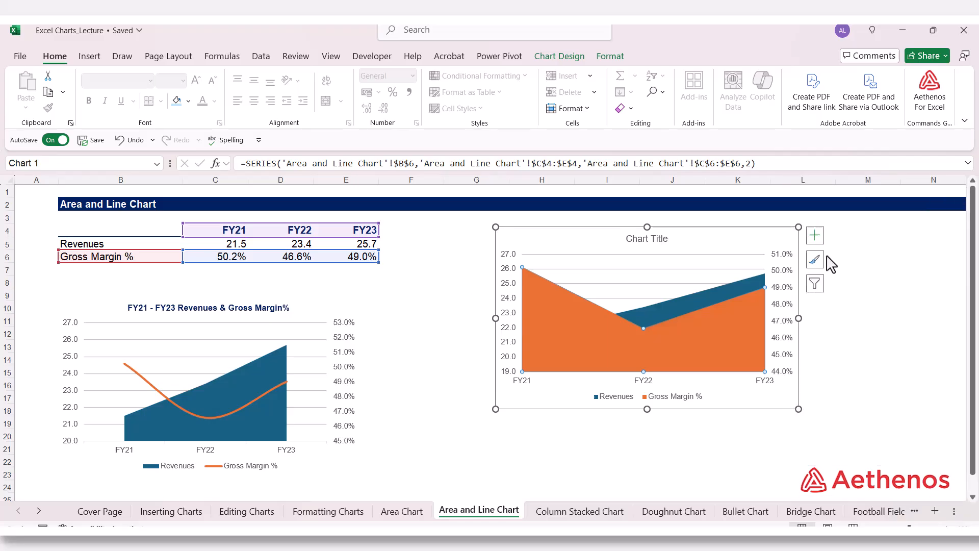
Change the Gross Margin % series of the new chart to the Line chart type, keeping it on the secondary axis.
{"action": "right_click", "coordinate": [704, 315]}
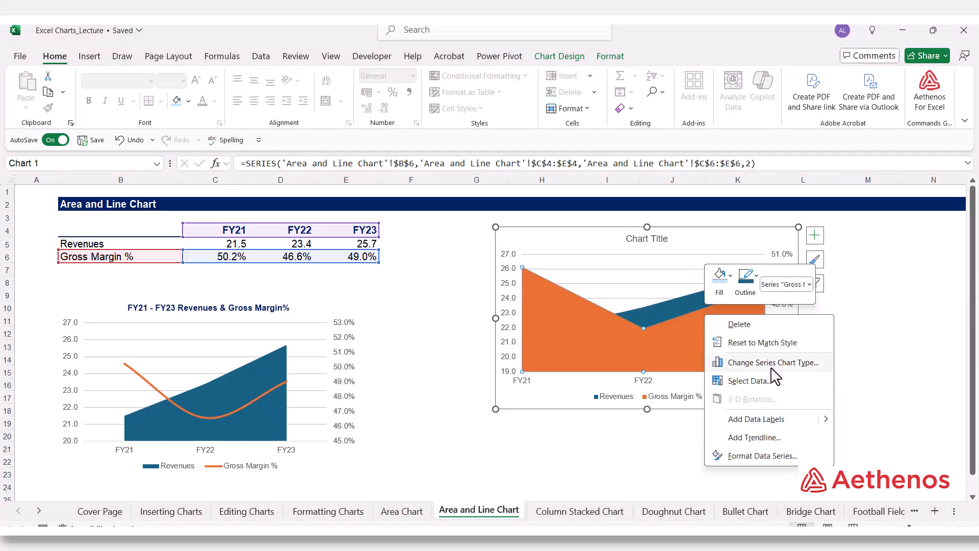
{"action": "left_click", "coordinate": [793, 363]}
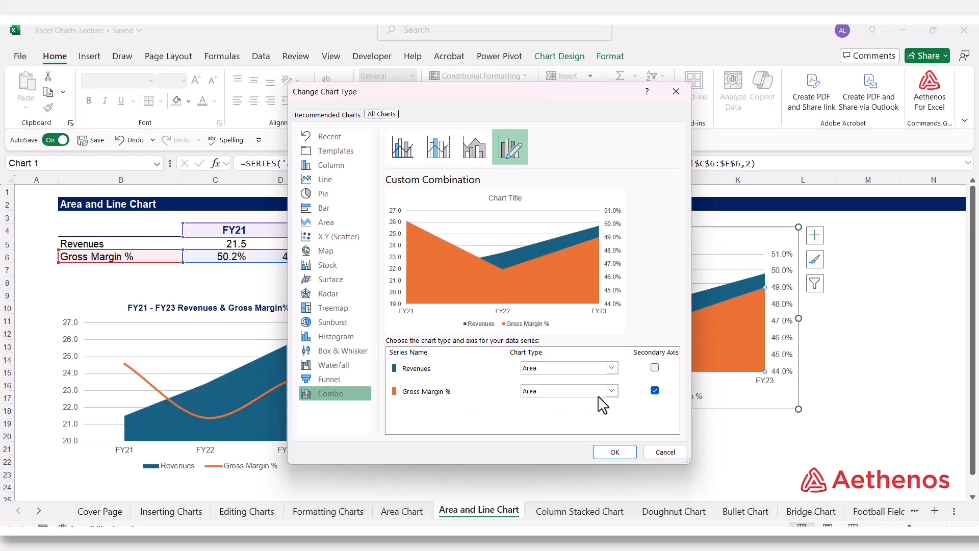
{"action": "left_click", "coordinate": [612, 391]}
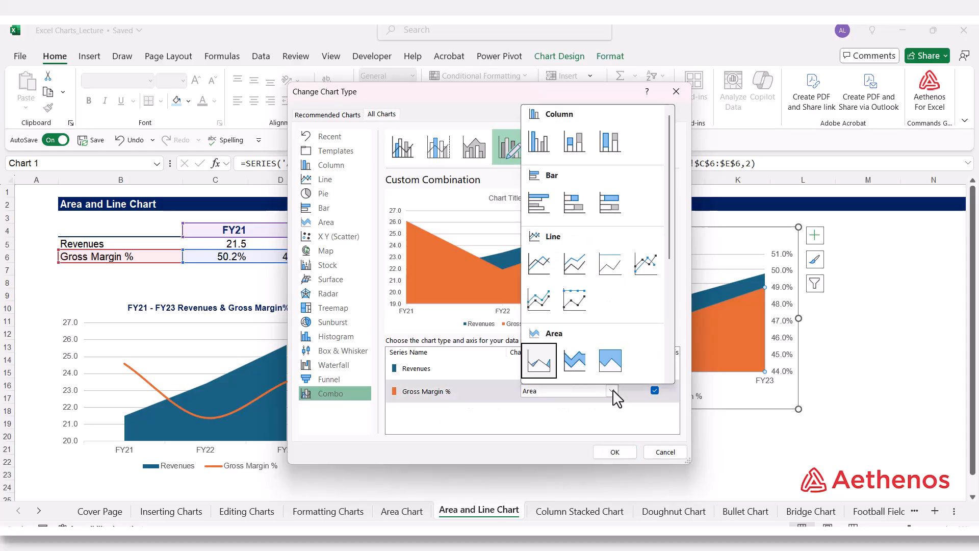
{"action": "left_click", "coordinate": [544, 268]}
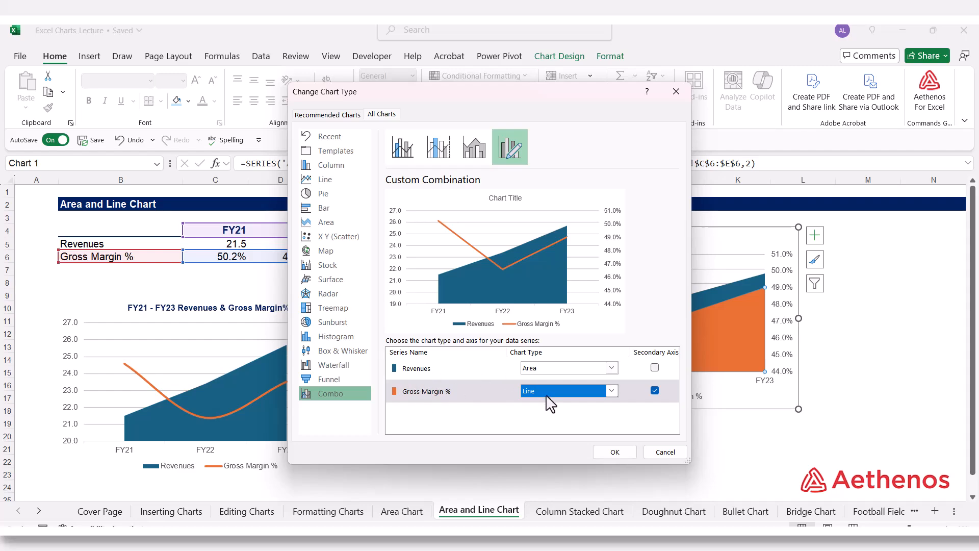
{"action": "left_click", "coordinate": [615, 453]}
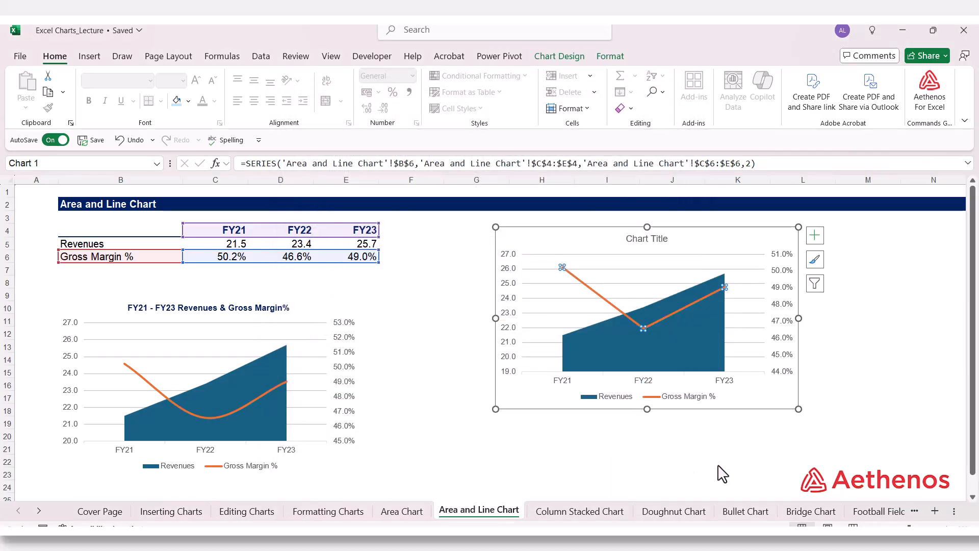
{"action": "left_click", "coordinate": [739, 461]}
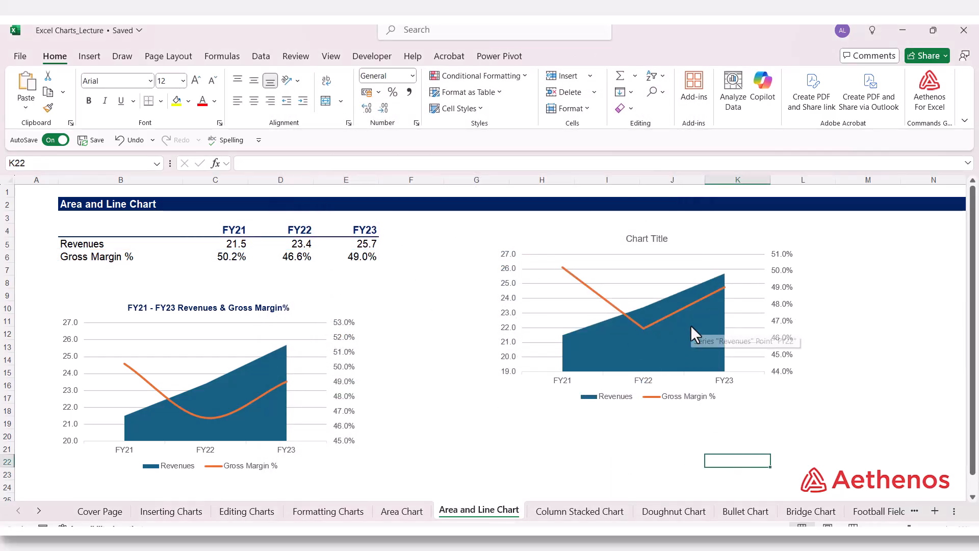
{"action": "key", "text": "ctrl+z"}
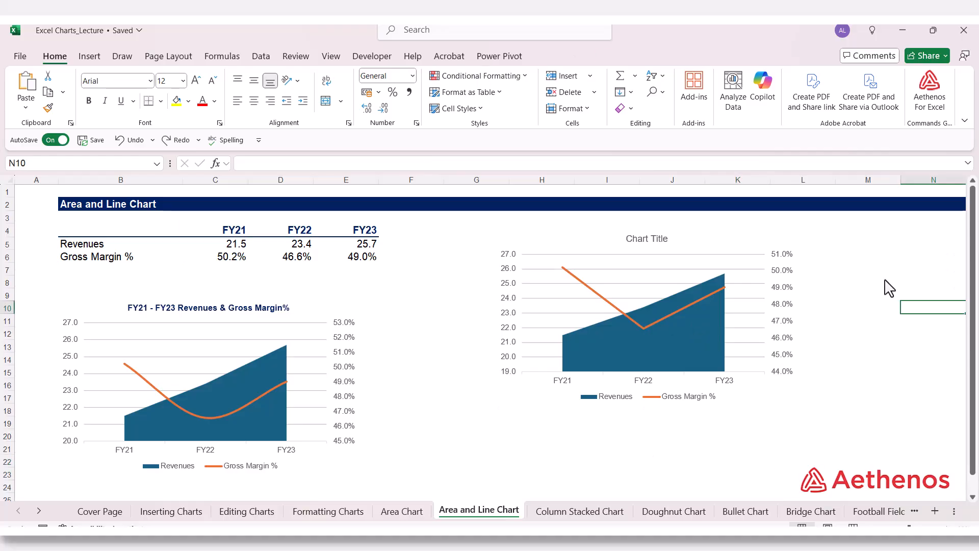
Format the Gross Margin % line of the new chart as a smoothed line.
{"action": "left_click", "coordinate": [577, 276]}
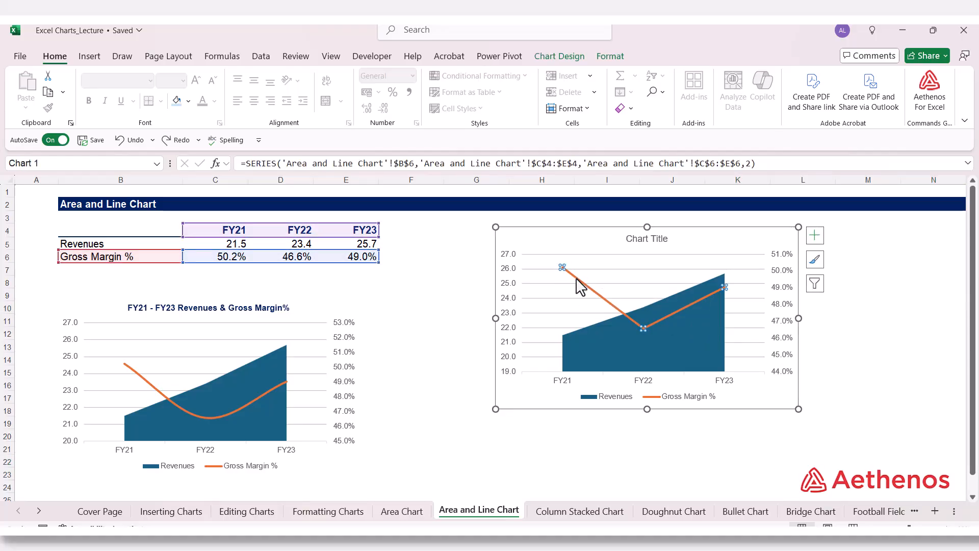
{"action": "right_click", "coordinate": [576, 278]}
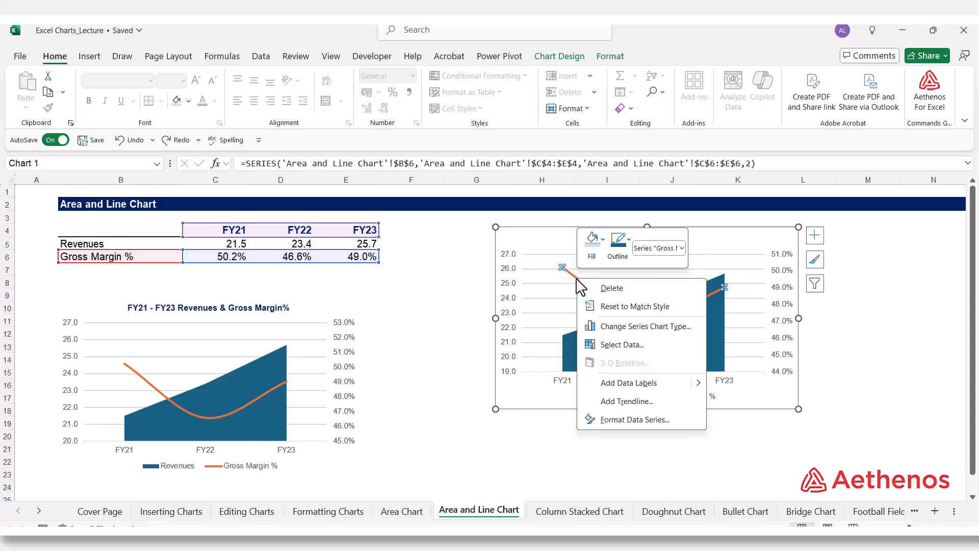
{"action": "left_click", "coordinate": [635, 419]}
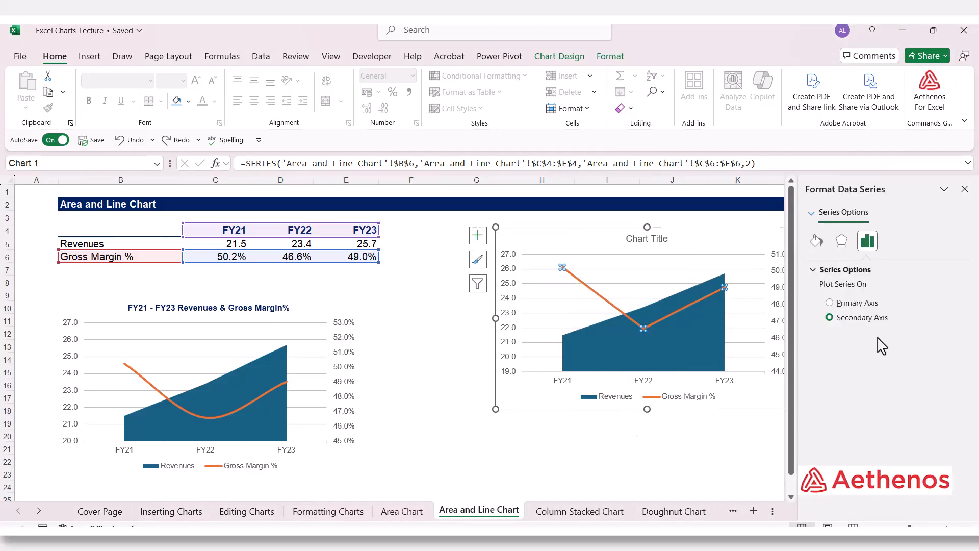
{"action": "left_click", "coordinate": [817, 243]}
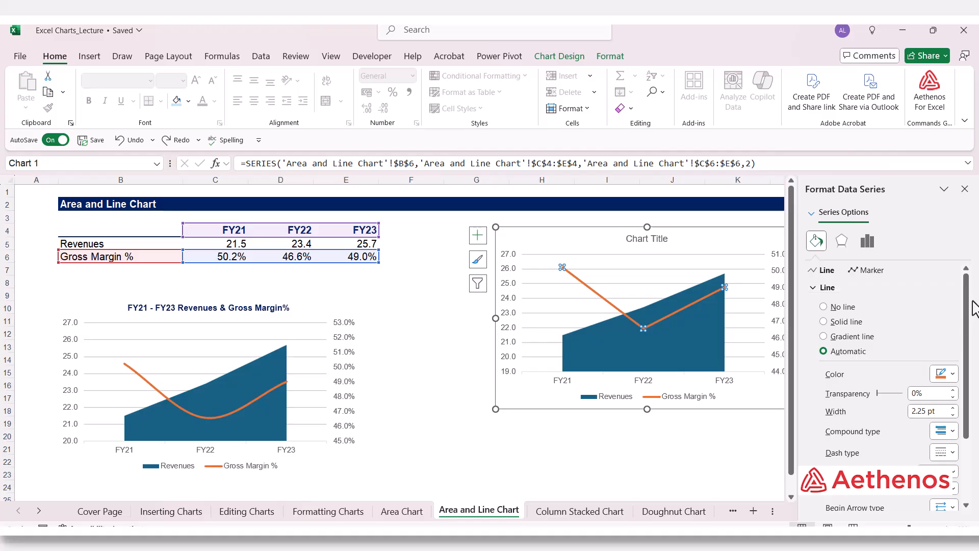
{"action": "left_click_drag", "start_coordinate": [967, 322], "coordinate": [965, 432]}
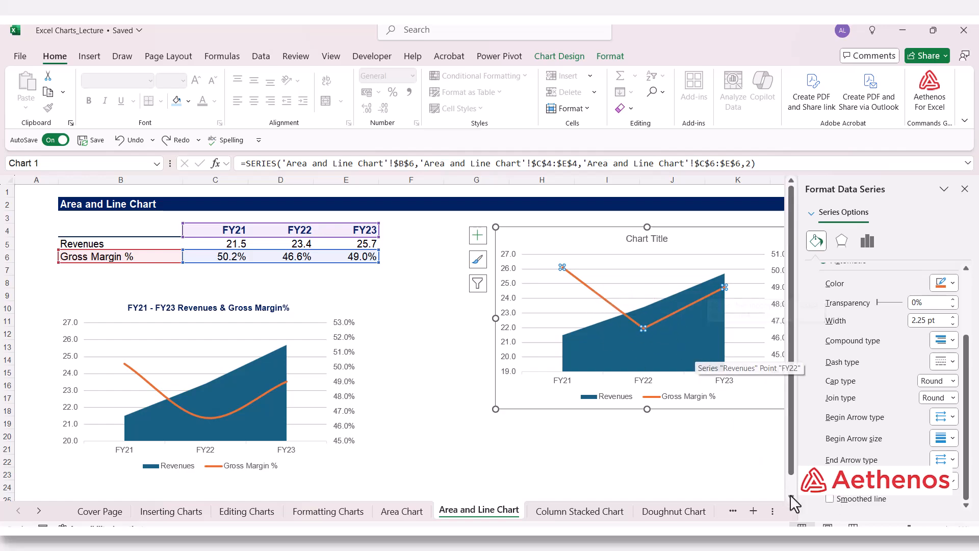
{"action": "left_click", "coordinate": [830, 499]}
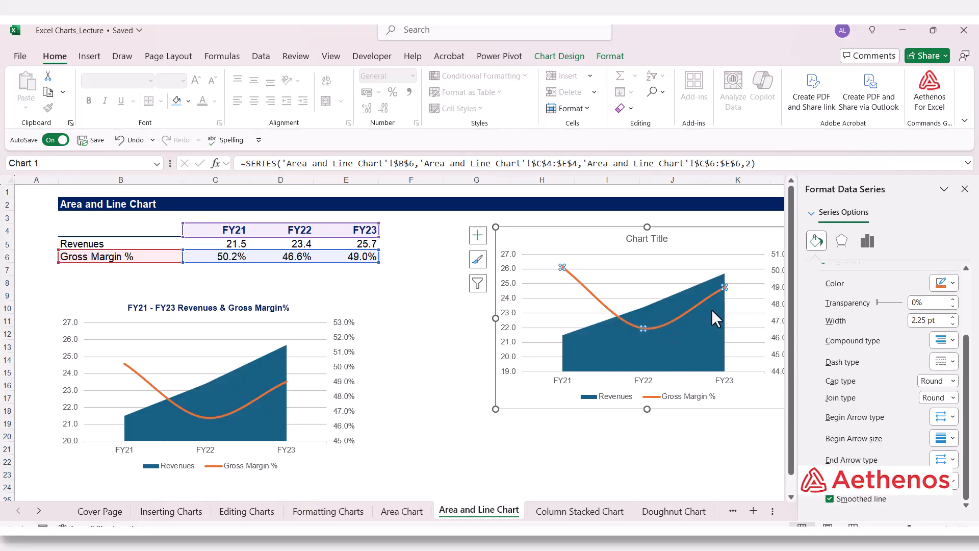
{"action": "left_click", "coordinate": [839, 499]}
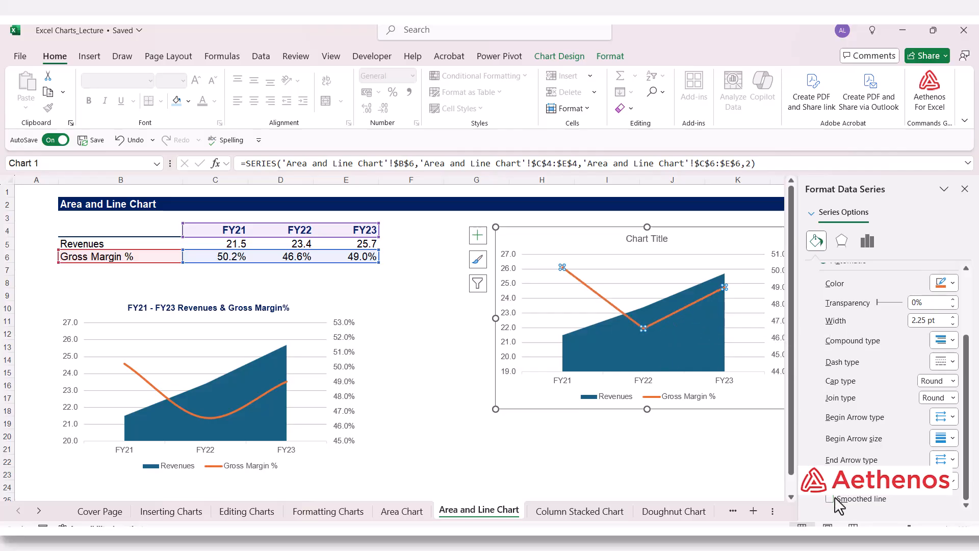
{"action": "left_click", "coordinate": [839, 505]}
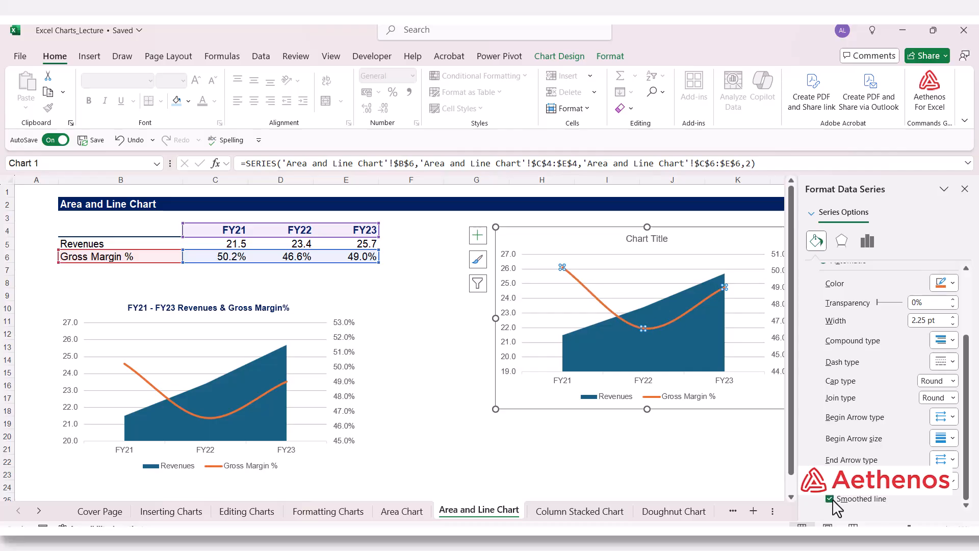
{"action": "left_click", "coordinate": [964, 189]}
{"action": "left_click", "coordinate": [875, 340]}
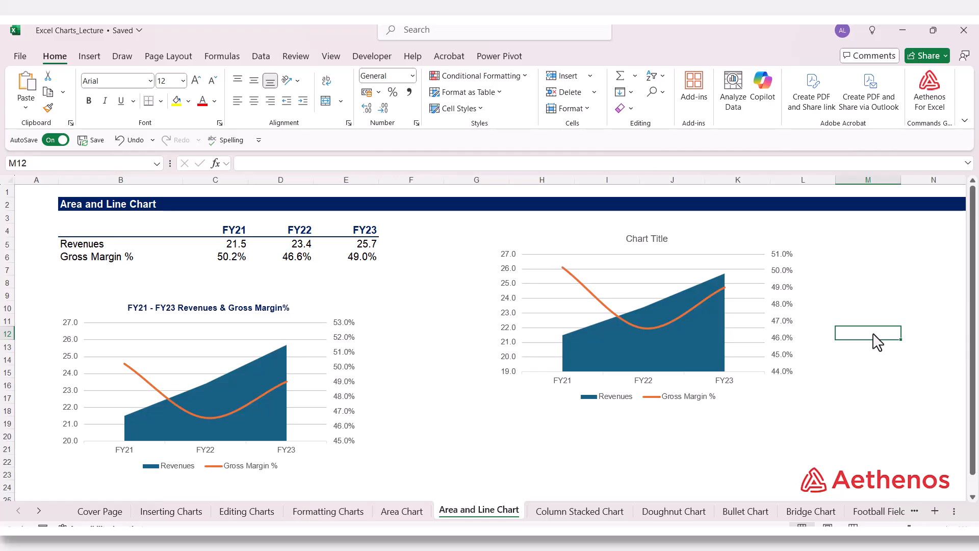
Replace the new chart's placeholder title with "FY21 - FY23 Revenues & Gross Margin%".
{"action": "left_click", "coordinate": [639, 243]}
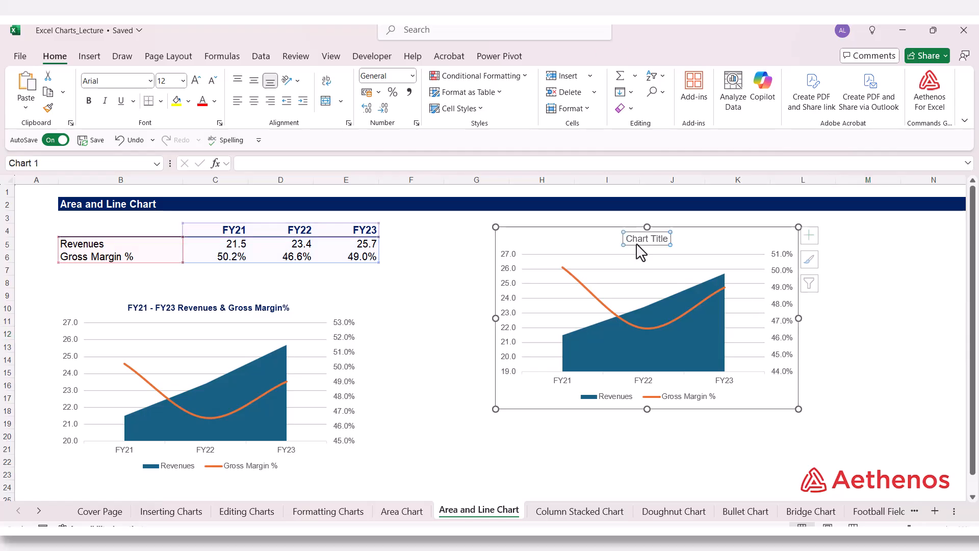
{"action": "left_click_drag", "start_coordinate": [628, 242], "coordinate": [674, 246]}
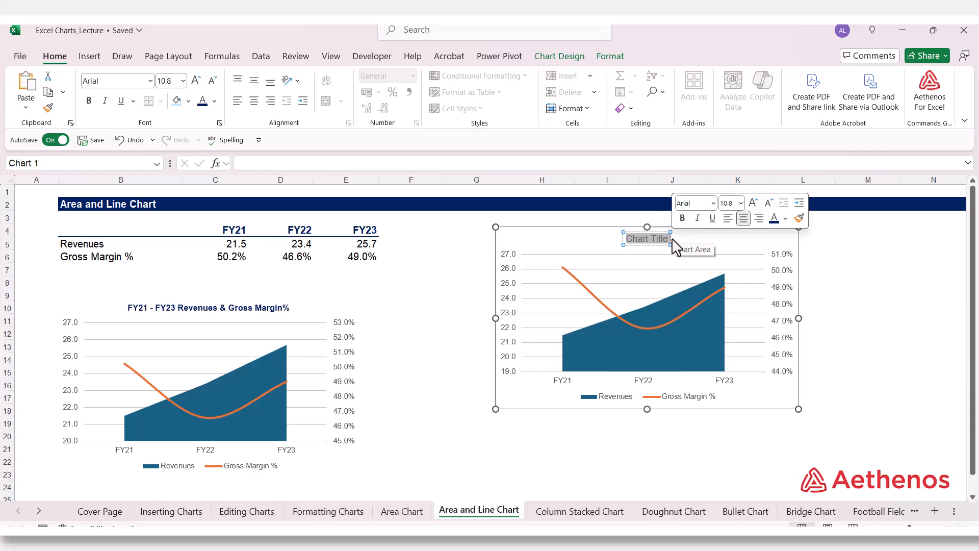
{"action": "type", "text": "H"}
{"action": "key", "text": "BackSpace"}
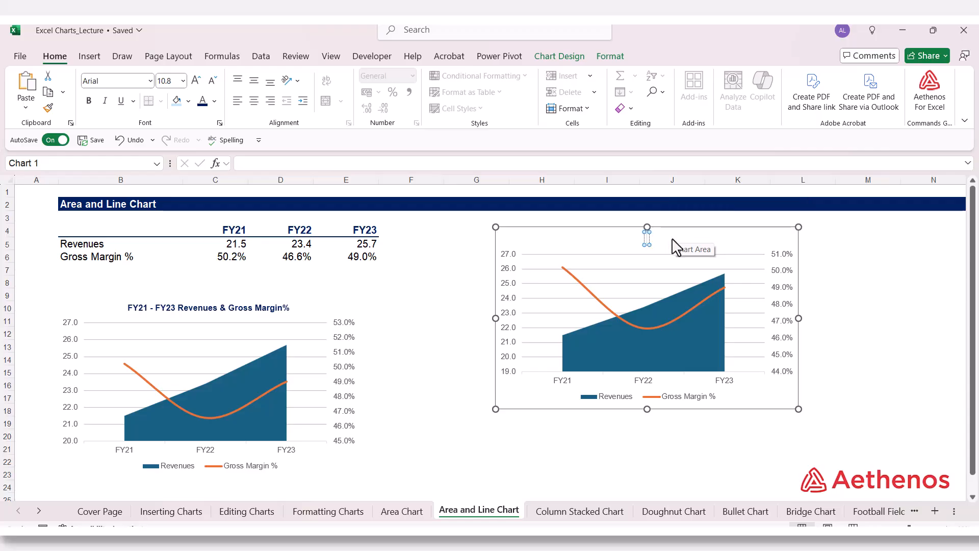
{"action": "type", "text": "FY21 -F"}
{"action": "key", "text": "BackSpace"}
{"action": "type", "text": "FY23"}
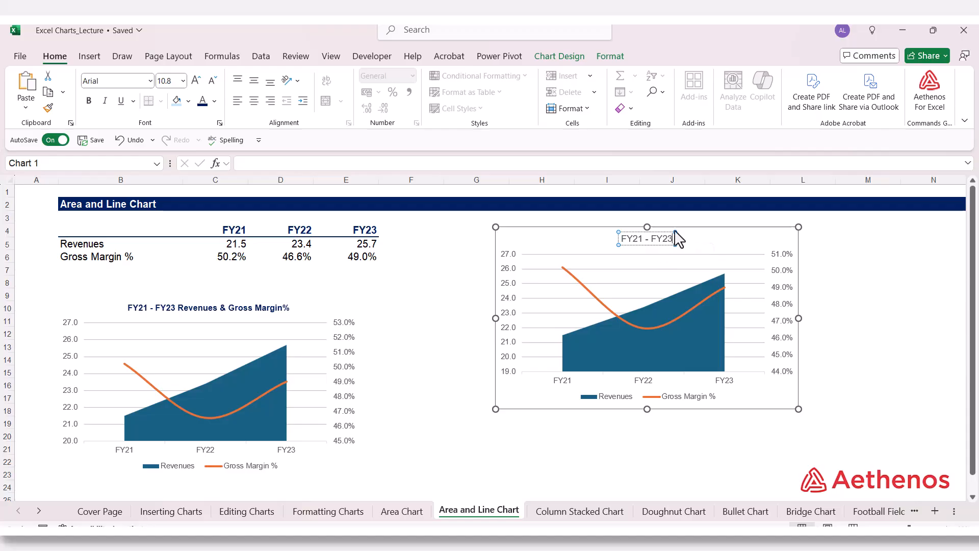
{"action": "type", "text": " Revenue"}
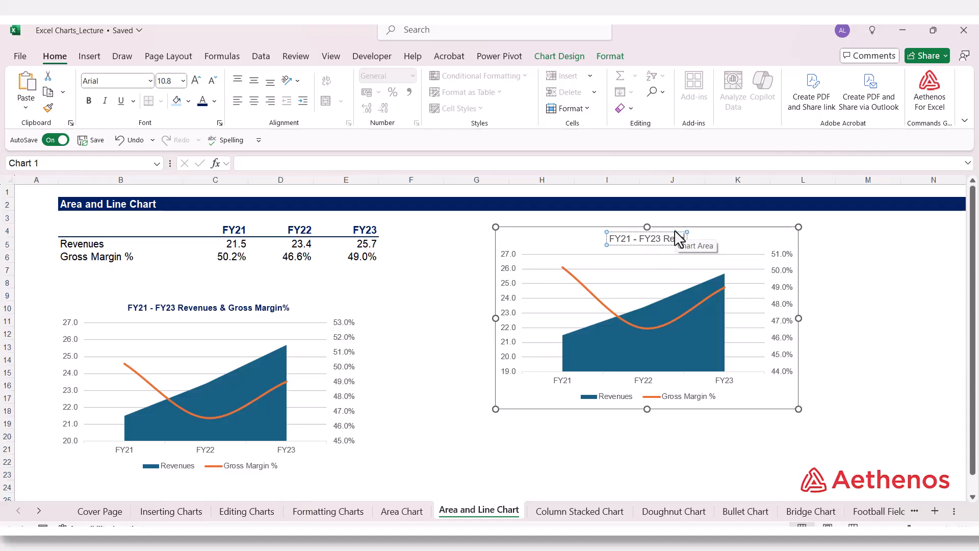
{"action": "type", "text": "s"}
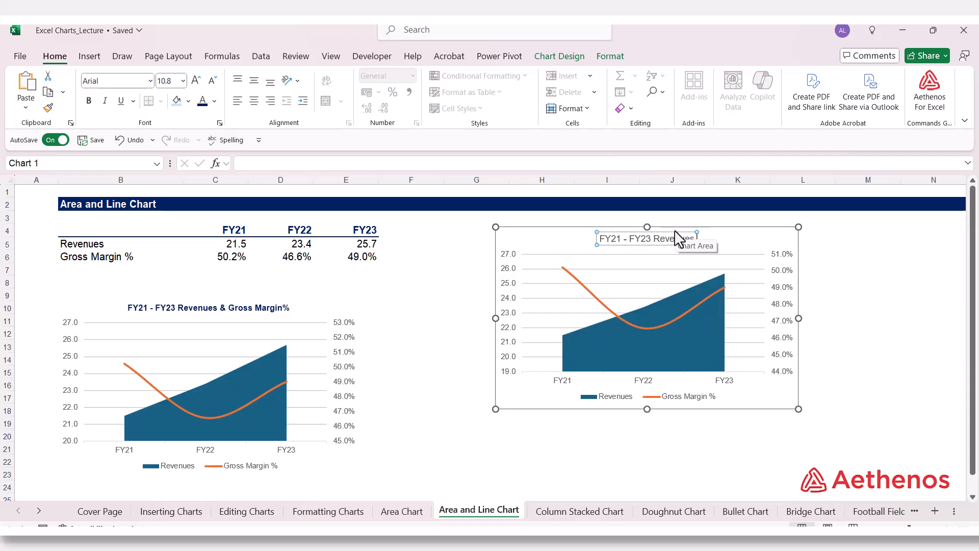
{"action": "type", "text": " & Gro"}
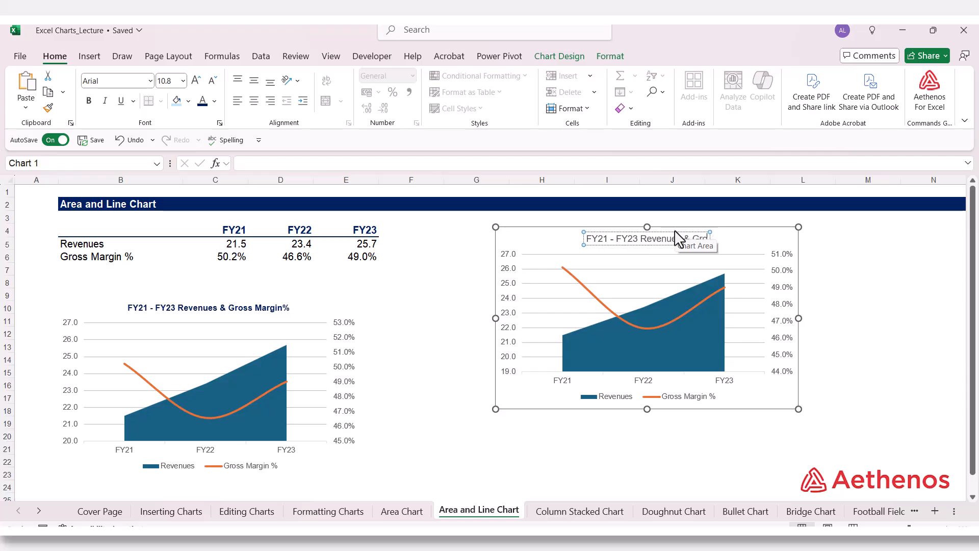
{"action": "type", "text": "ss Ma"}
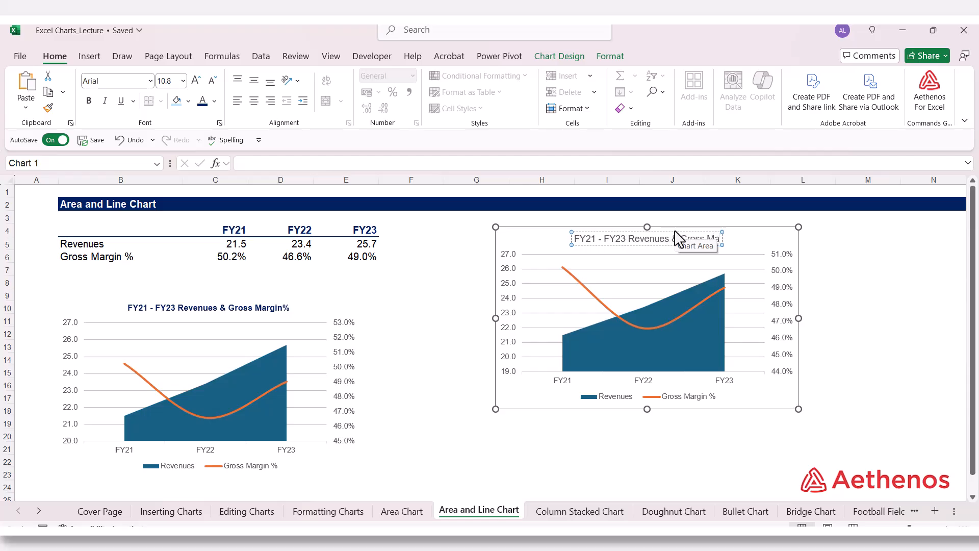
{"action": "type", "text": "rg"}
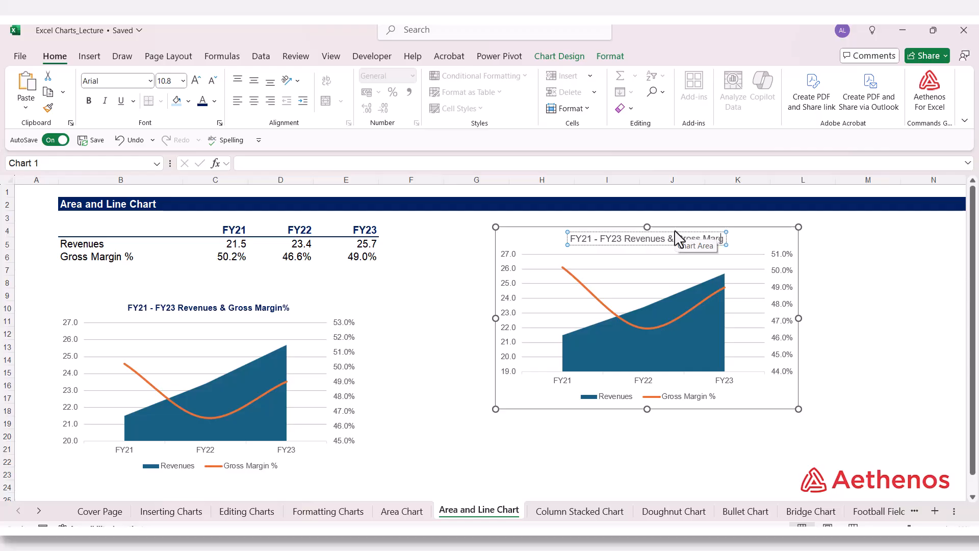
{"action": "type", "text": "in"}
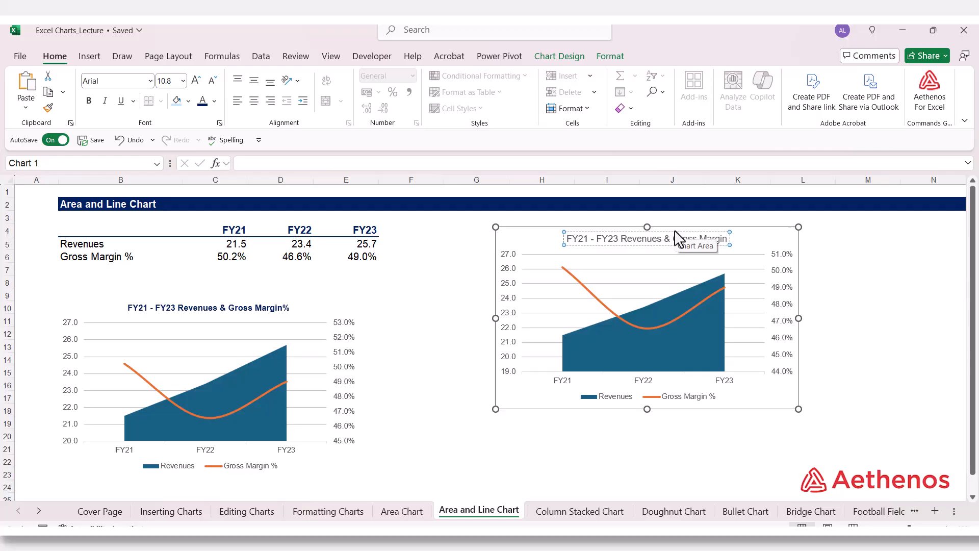
{"action": "type", "text": "%"}
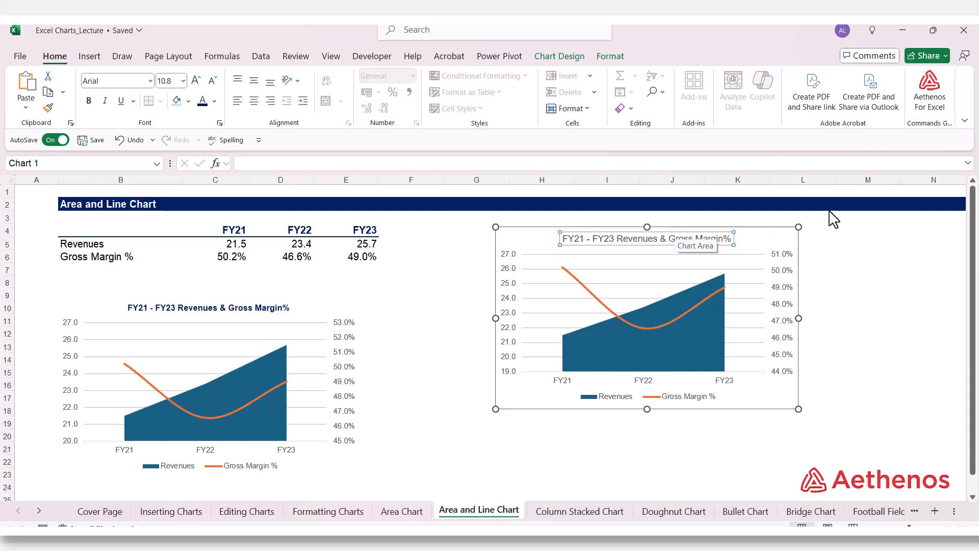
{"action": "left_click", "coordinate": [850, 245]}
Make the new chart's title text dark blue and bold.
{"action": "left_click", "coordinate": [596, 240]}
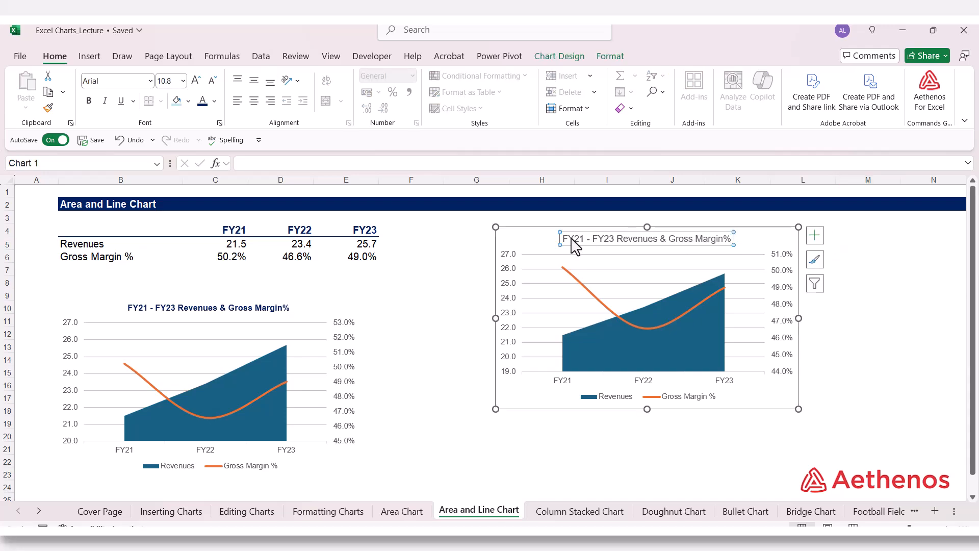
{"action": "left_click_drag", "start_coordinate": [564, 239], "coordinate": [737, 240]}
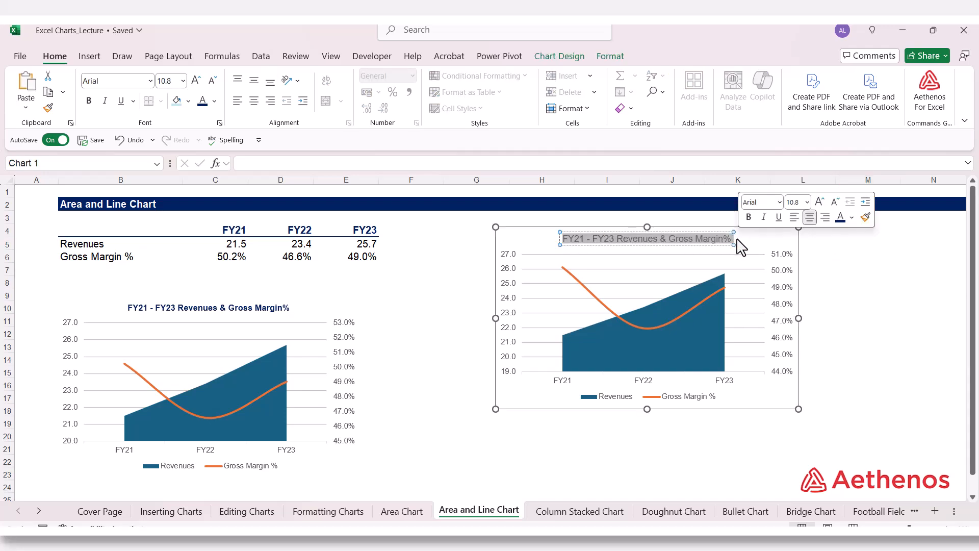
{"action": "left_click", "coordinate": [214, 101]}
{"action": "left_click", "coordinate": [347, 288]}
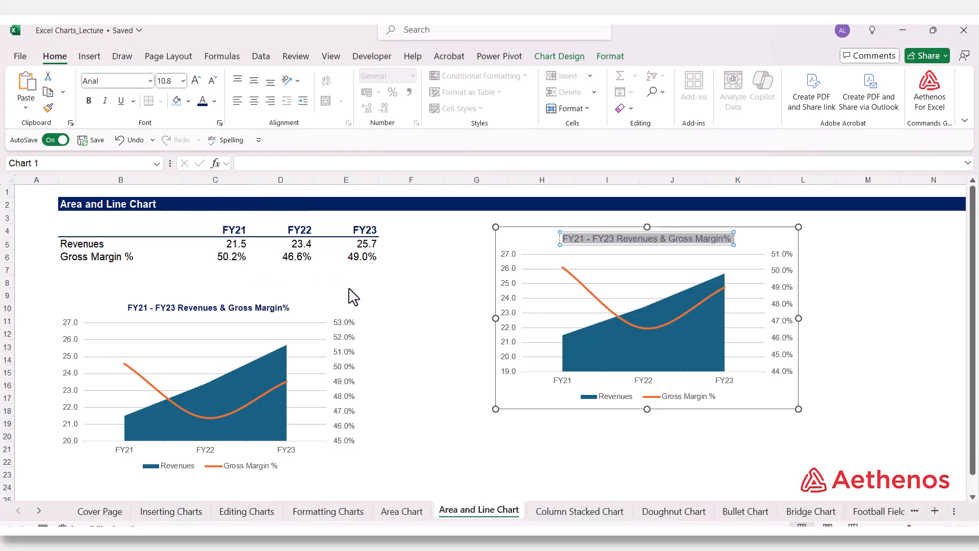
{"action": "left_click", "coordinate": [90, 101]}
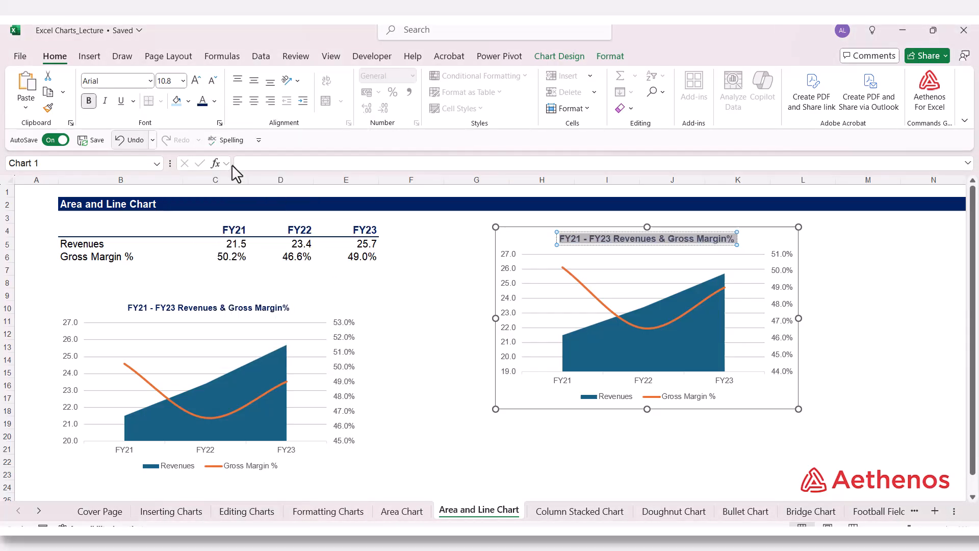
{"action": "left_click", "coordinate": [867, 327]}
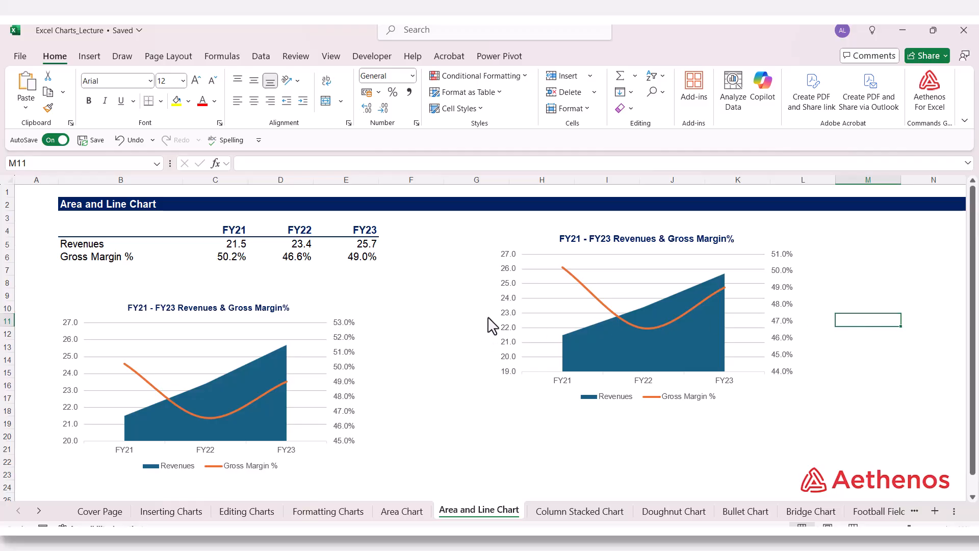
Set the bounds of the new chart's primary vertical (Revenues) axis to a minimum of 20 and a maximum of 27.
{"action": "left_click", "coordinate": [510, 320]}
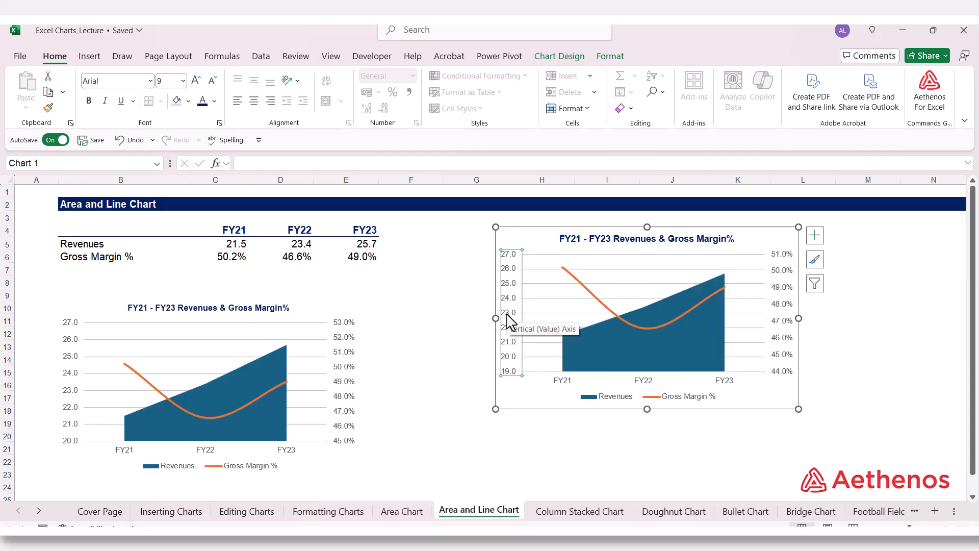
{"action": "right_click", "coordinate": [508, 321]}
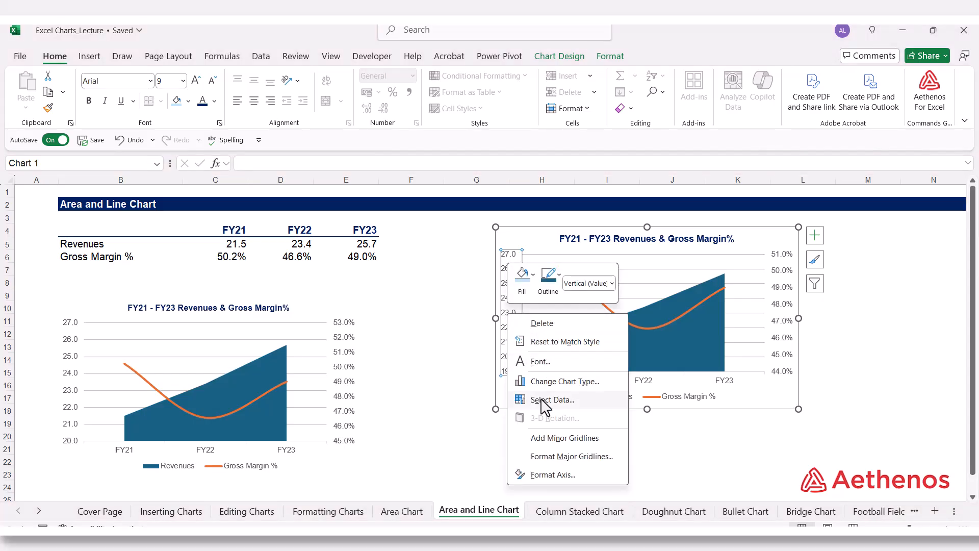
{"action": "left_click", "coordinate": [553, 475]}
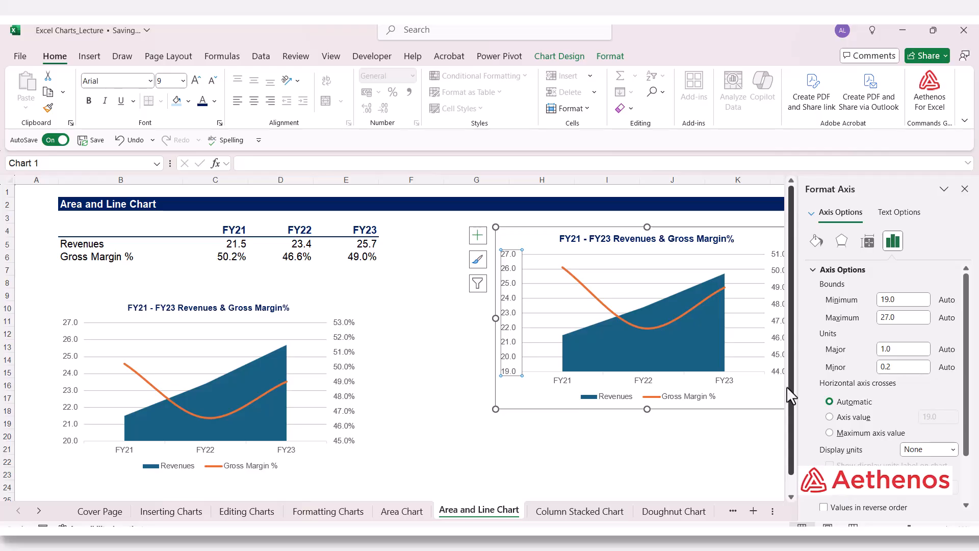
{"action": "left_click_drag", "start_coordinate": [908, 297], "coordinate": [862, 297]}
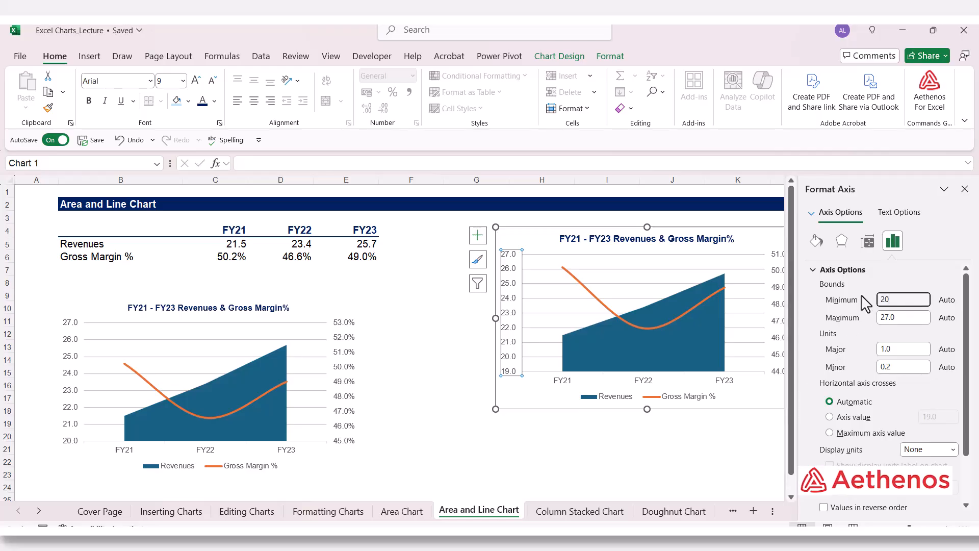
{"action": "left_click", "coordinate": [901, 320]}
{"action": "left_click_drag", "start_coordinate": [901, 320], "coordinate": [842, 322]}
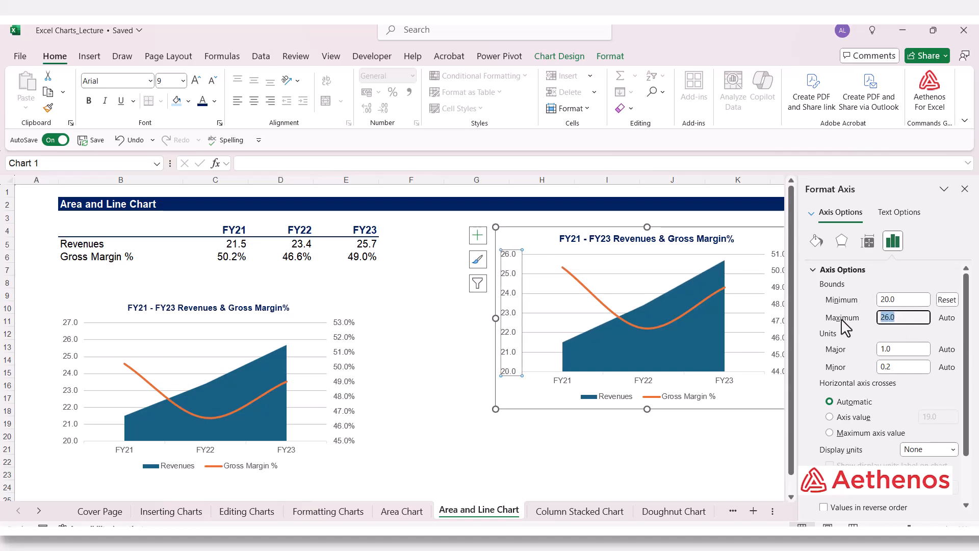
{"action": "type", "text": "27"}
Set the minor unit of the new chart's Revenues axis to 0.4, close the axis formatting options and deselect the chart.
{"action": "left_click", "coordinate": [913, 350]}
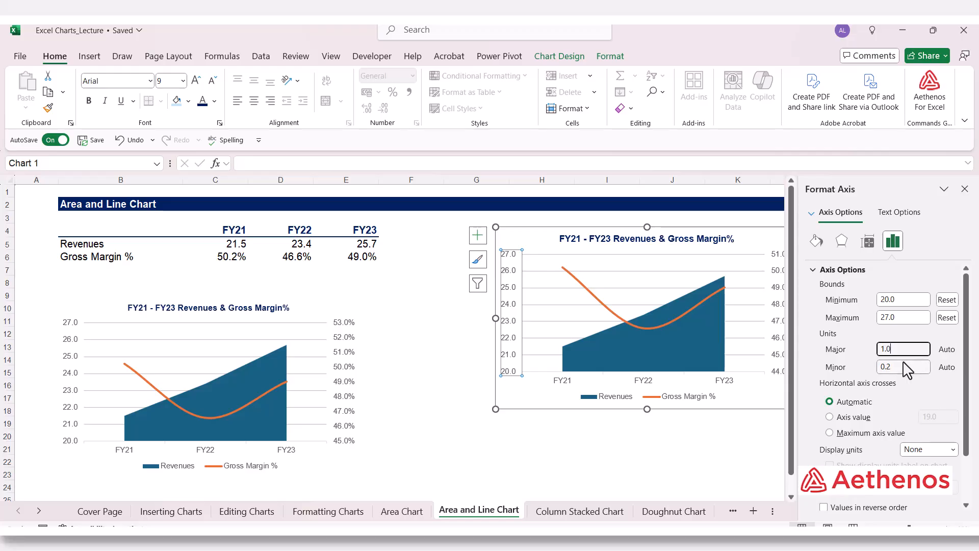
{"action": "left_click", "coordinate": [884, 365]}
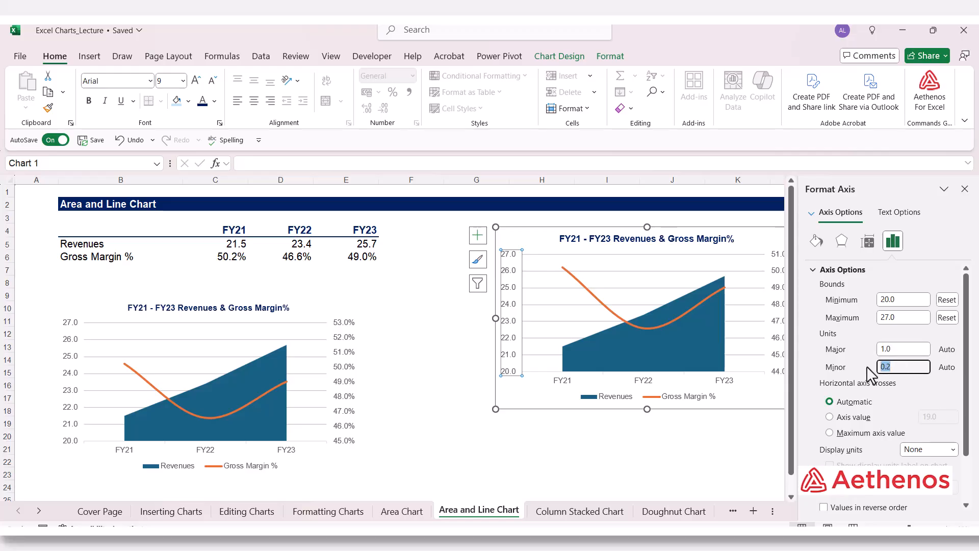
{"action": "type", "text": "0.4"}
{"action": "left_click", "coordinate": [911, 319]}
{"action": "left_click", "coordinate": [964, 188]}
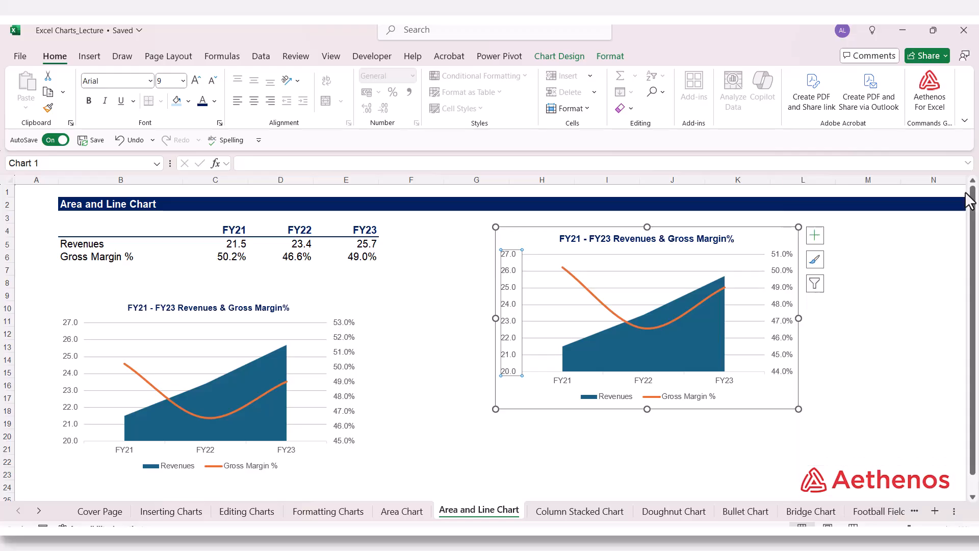
{"action": "left_click", "coordinate": [895, 388]}
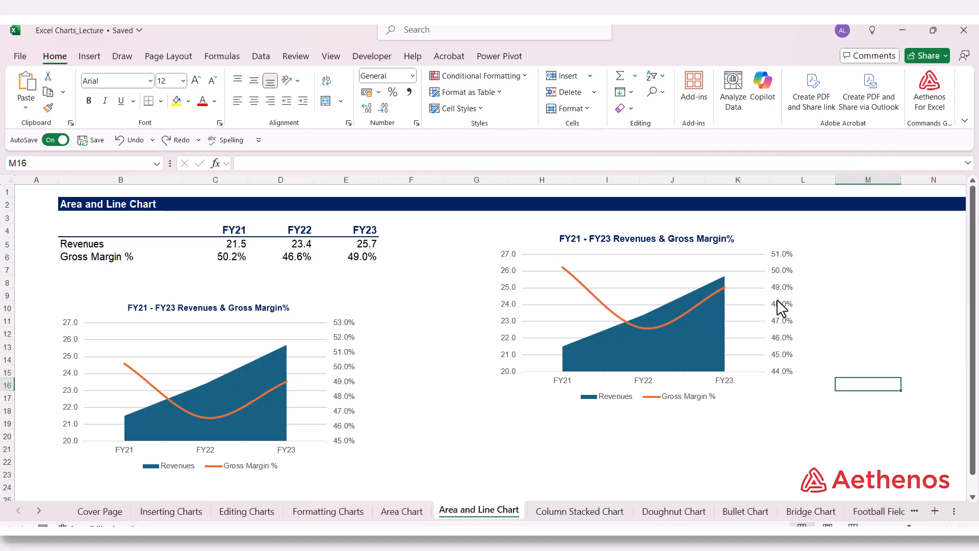
{"action": "left_click", "coordinate": [867, 310]}
{"action": "left_click", "coordinate": [732, 449]}
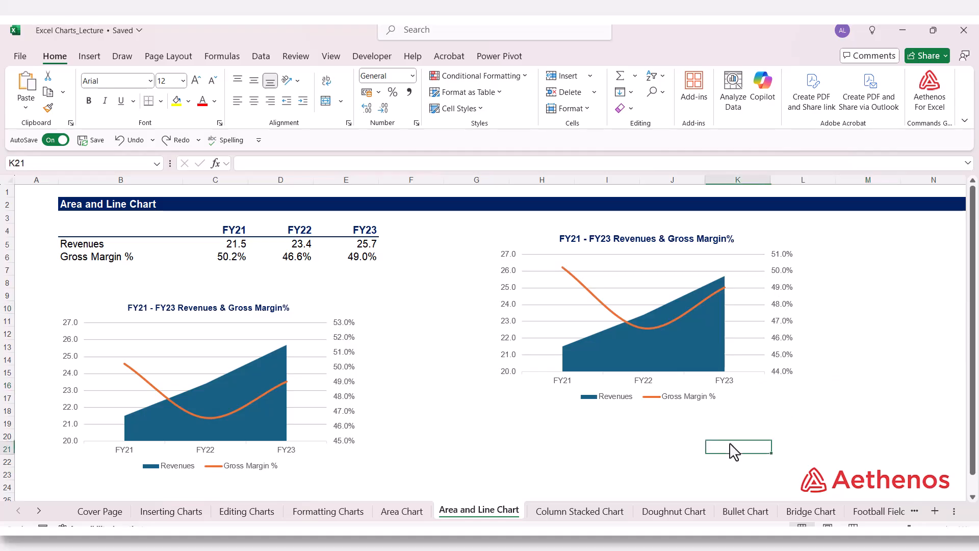